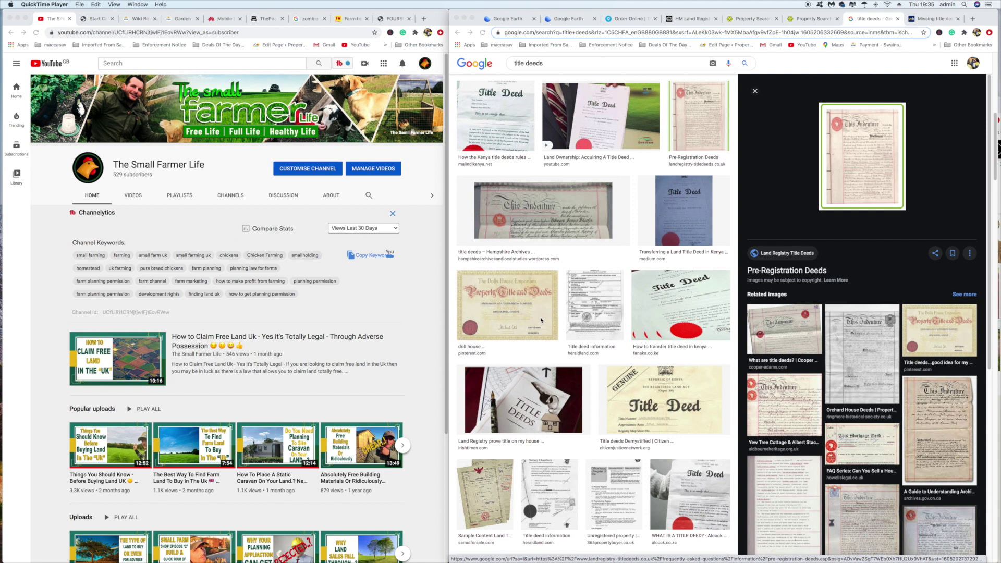
# Examine the title deed image results and the aerial view of the fields beside the railway line in Google Earth
pyautogui.scroll(2, 542, 321)
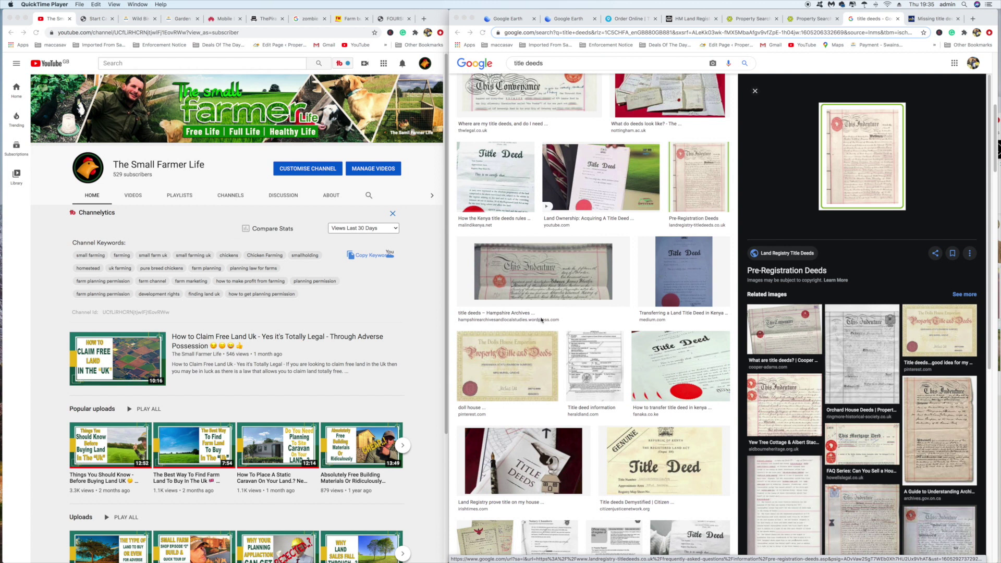
pyautogui.scroll(-4, 543, 321)
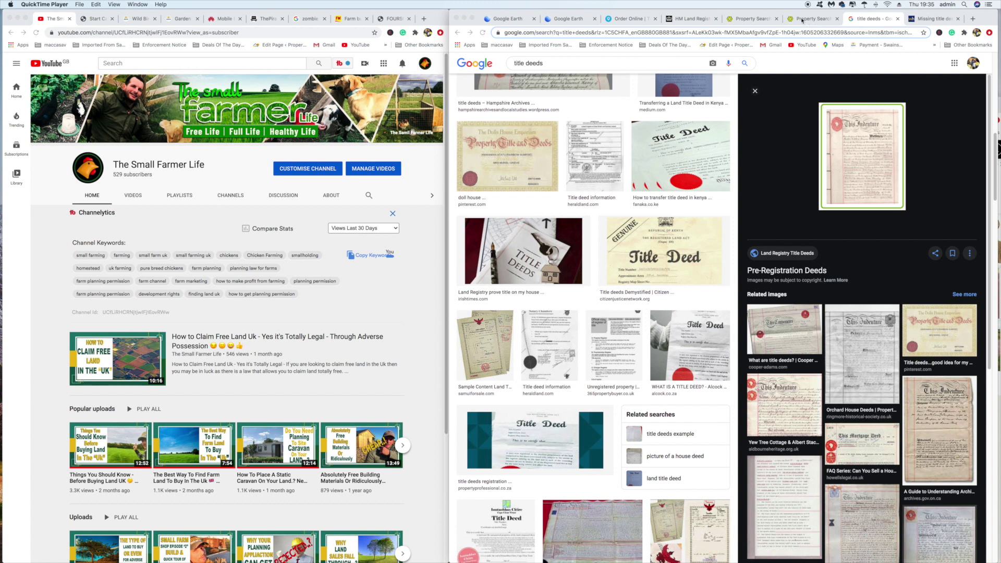
pyautogui.click(570, 19)
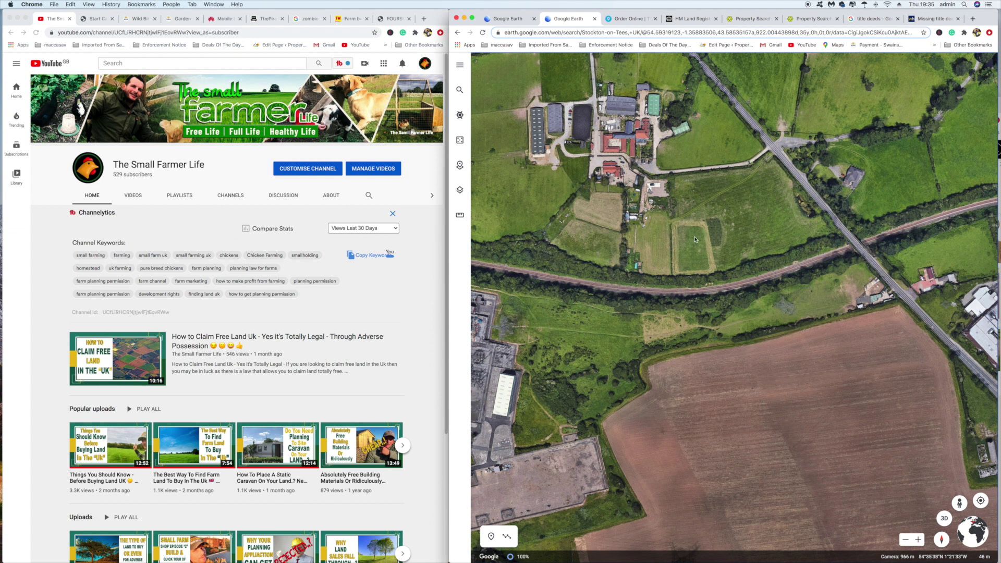
pyautogui.scroll(5, 693, 238)
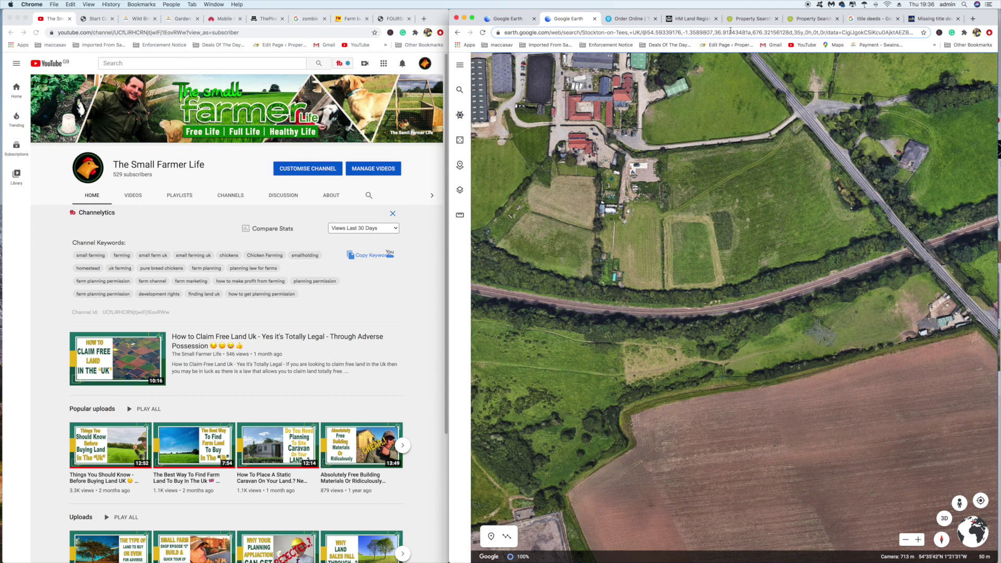
# Return to the "title deeds" search, show all web results and open the Gov.uk page about getting a copy of the deeds
pyautogui.click(862, 18)
pyautogui.scroll(10, 557, 77)
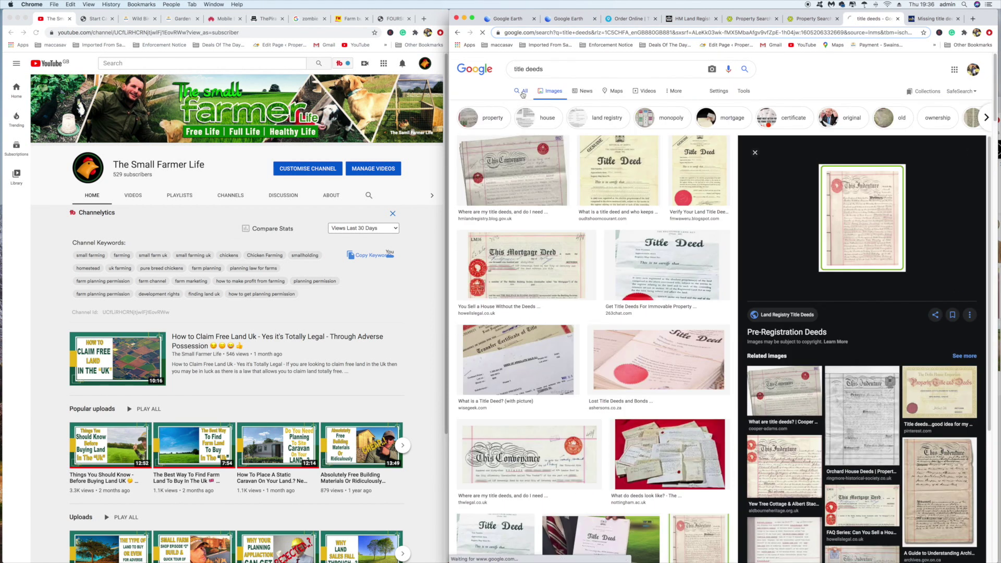
pyautogui.click(527, 93)
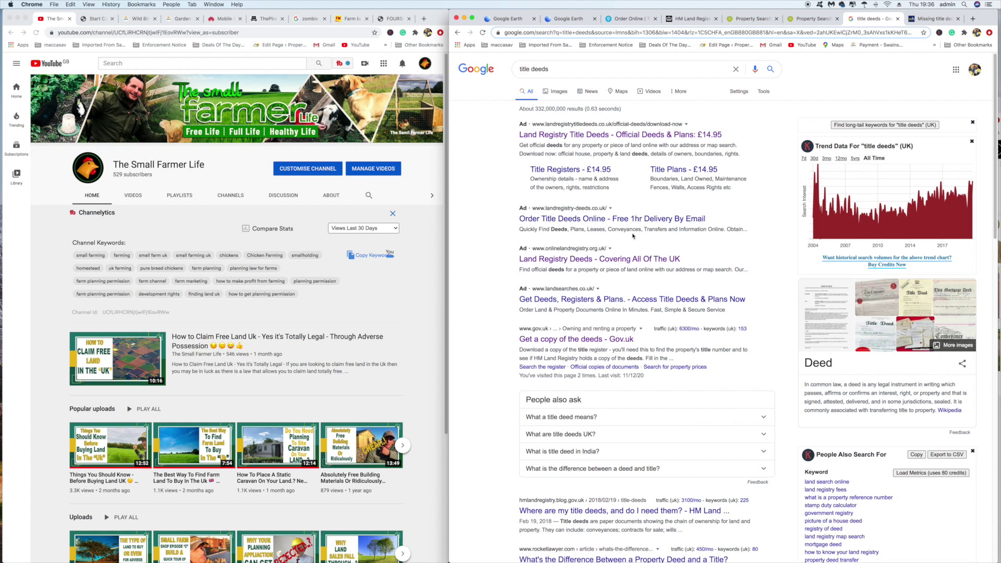
pyautogui.scroll(-1, 629, 253)
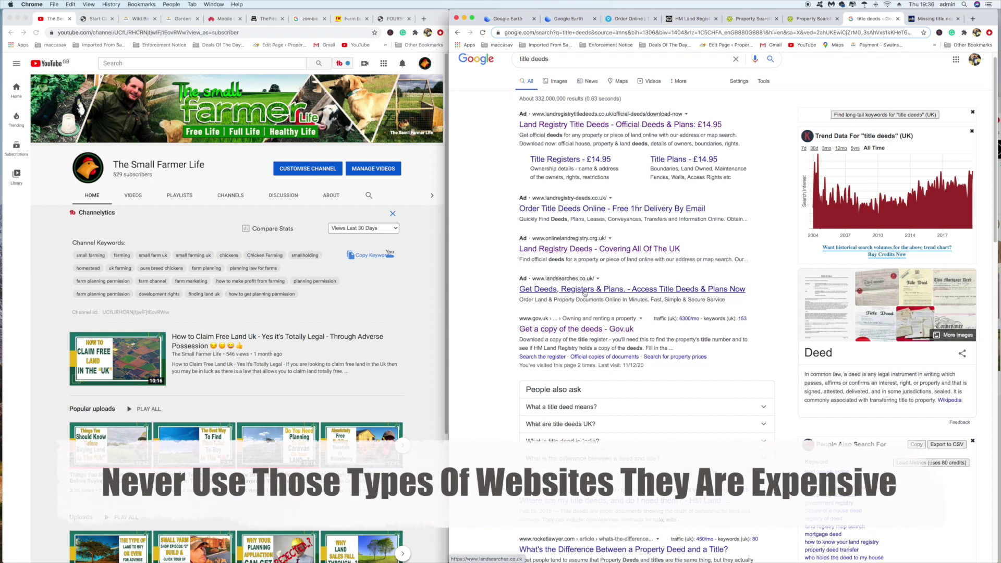
pyautogui.scroll(-5, 571, 290)
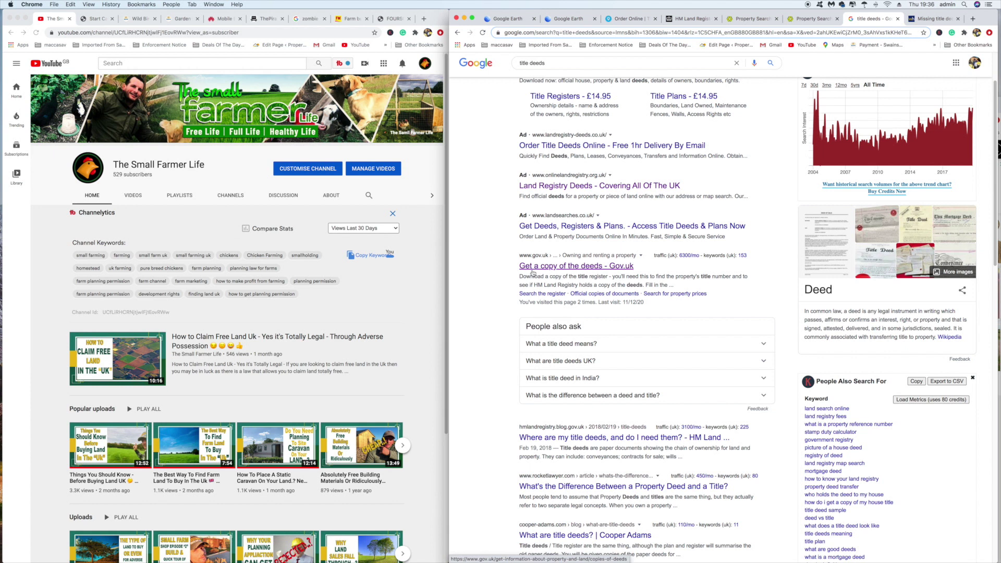
pyautogui.click(617, 268)
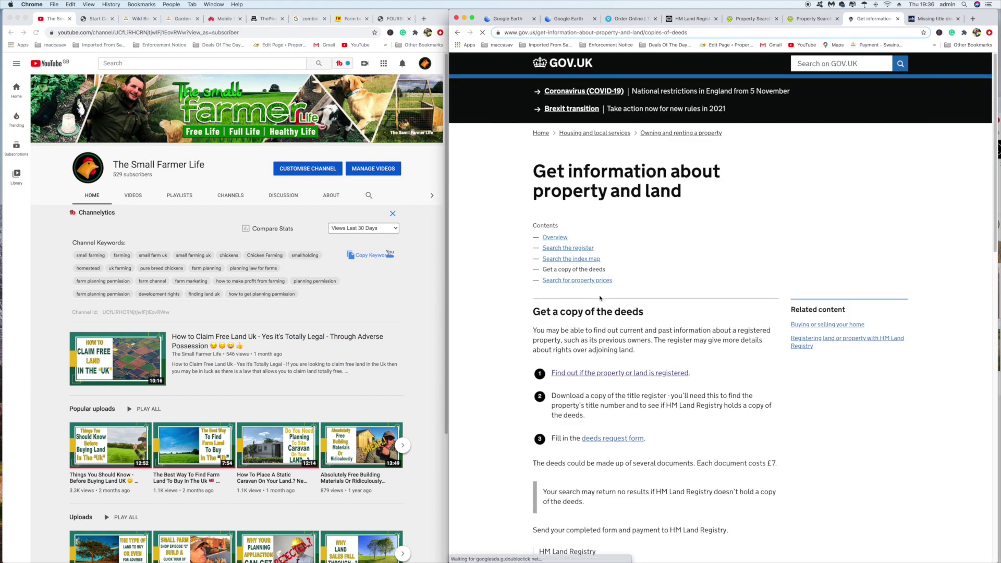
# Start the HM Land Registry property search from Gov.uk and look up properties using the second suggested postcode
pyautogui.click(605, 372)
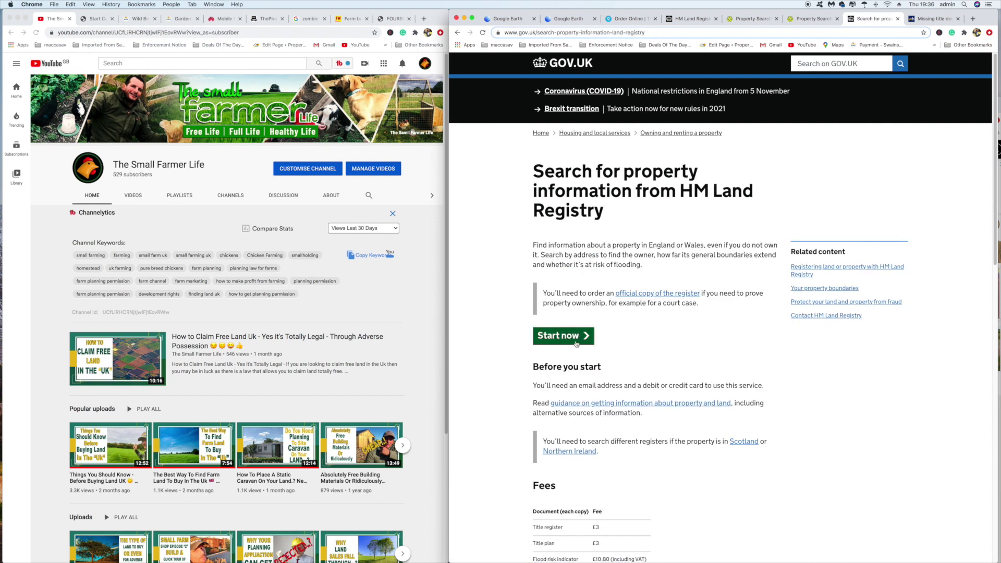
pyautogui.click(575, 337)
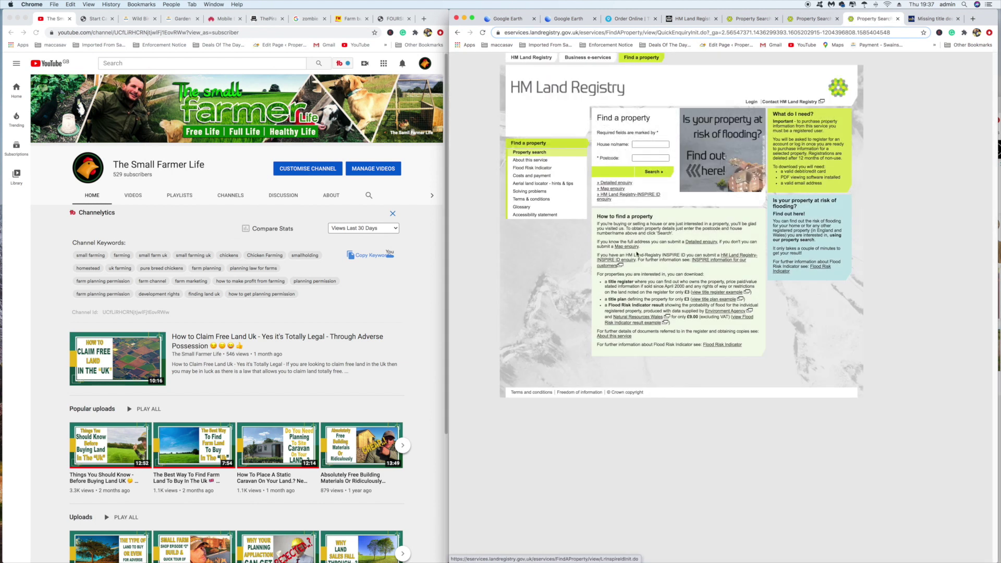
pyautogui.click(637, 158)
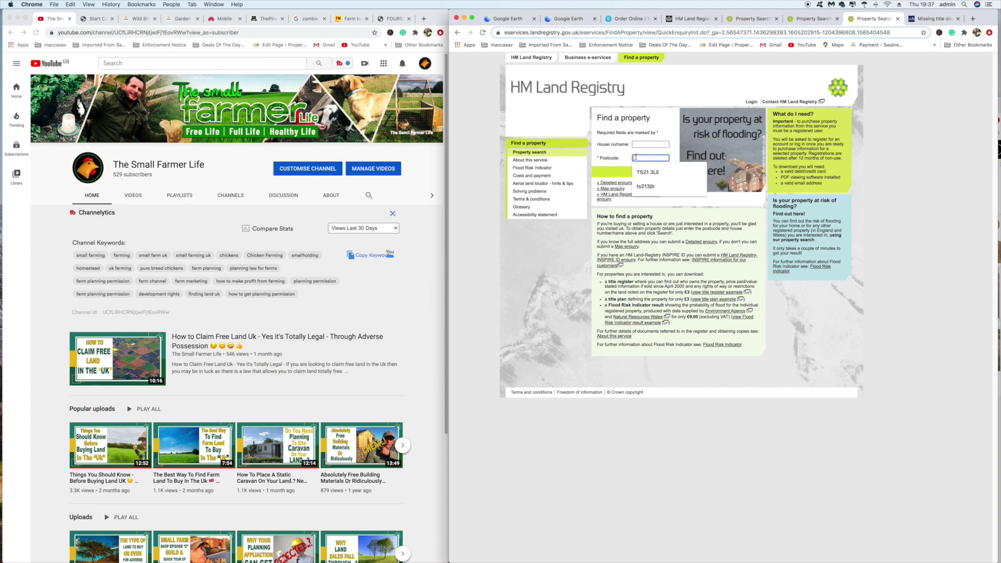
pyautogui.click(651, 187)
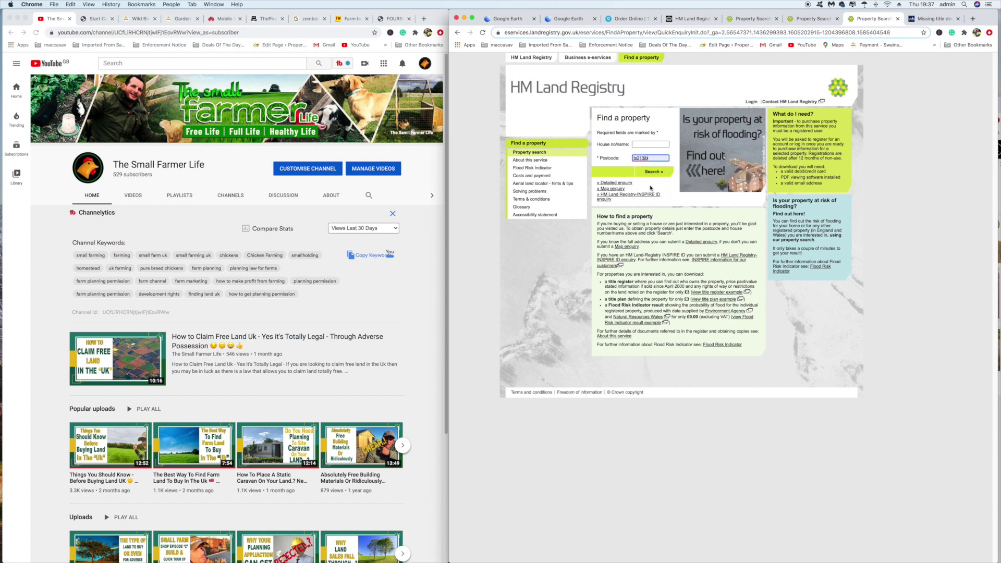
pyautogui.click(623, 189)
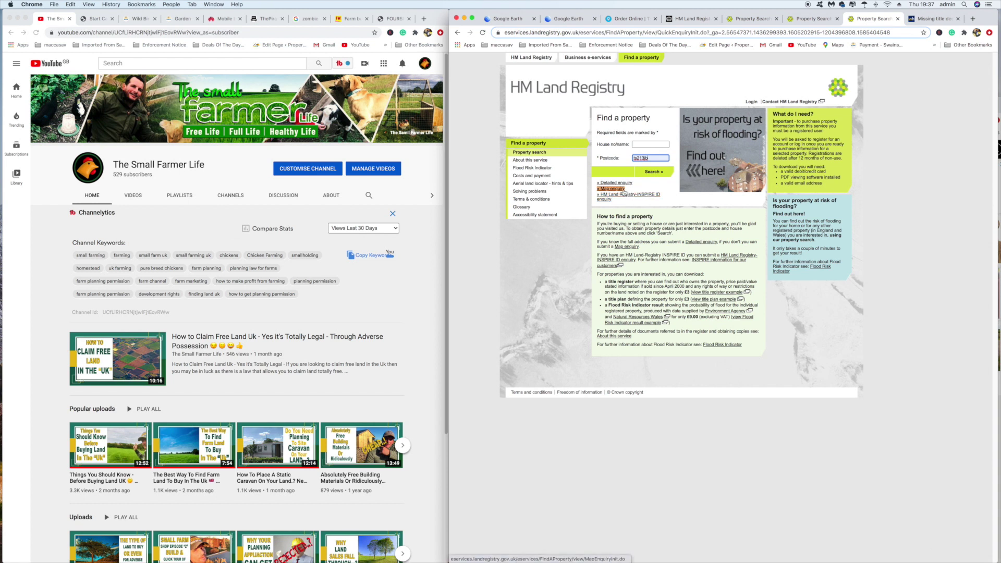
pyautogui.click(648, 172)
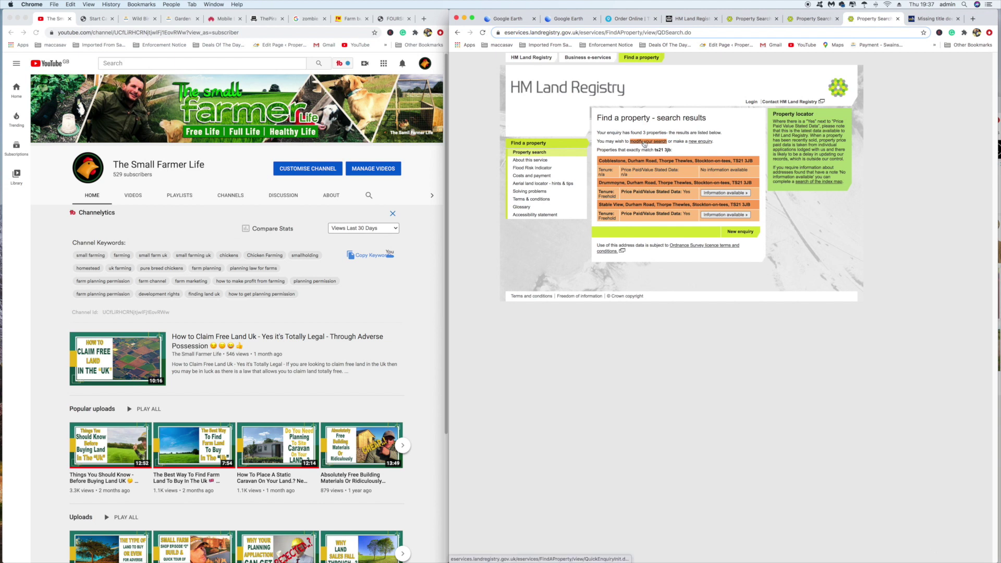
# Modify the search into a map enquiry and search with only the saved Thorpe Thewles postcode, leaving street and town empty
pyautogui.click(644, 142)
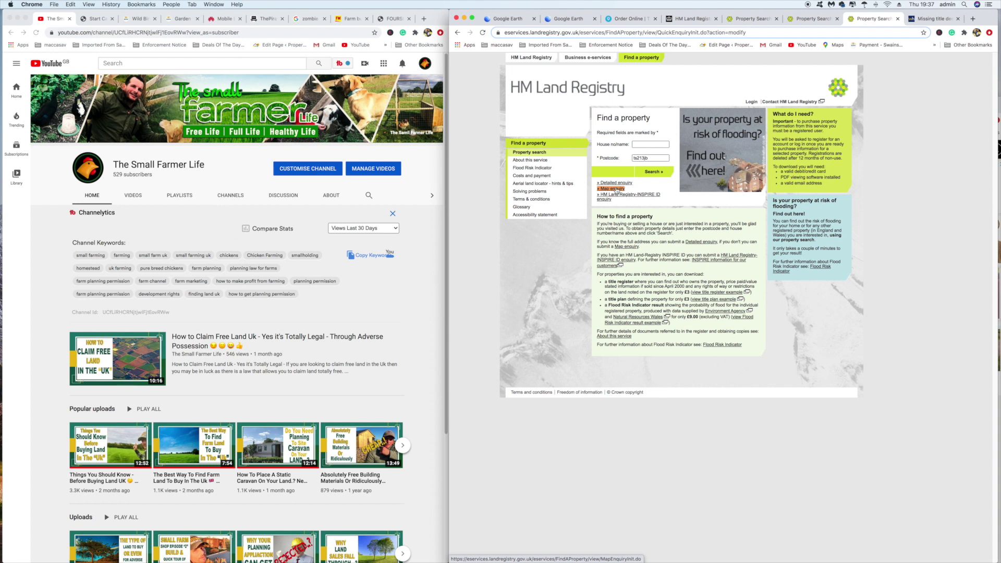
pyautogui.click(617, 191)
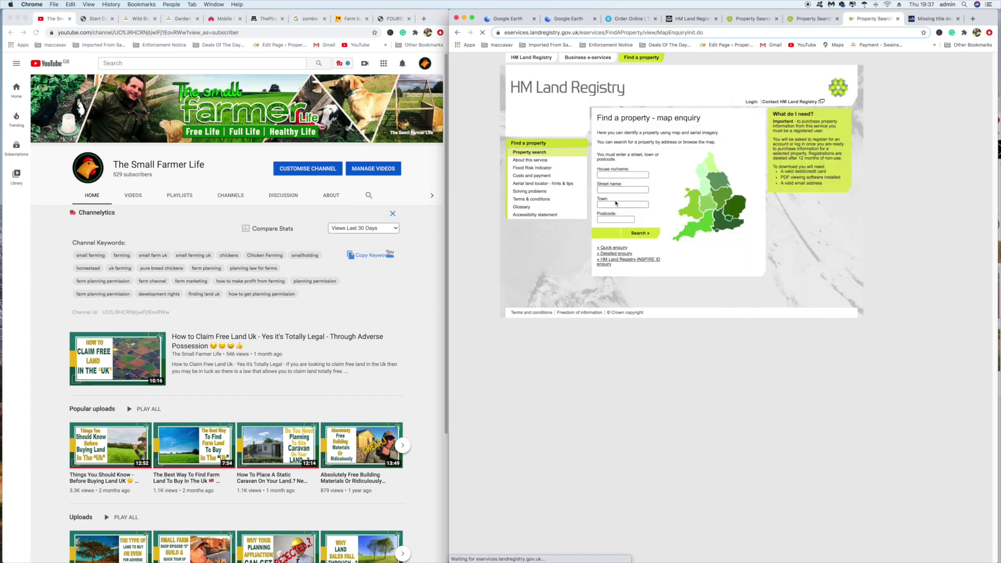
pyautogui.click(611, 218)
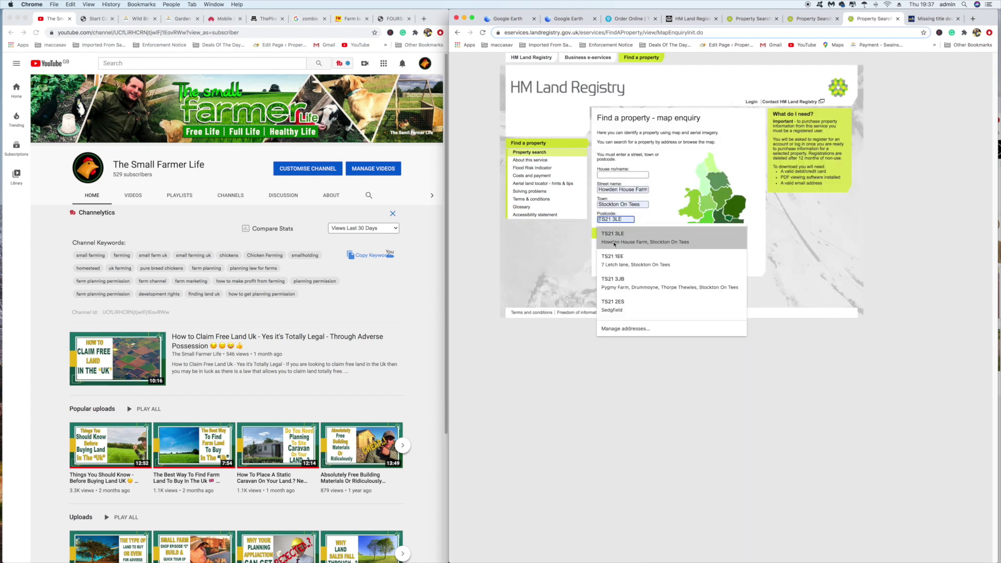
pyautogui.click(616, 282)
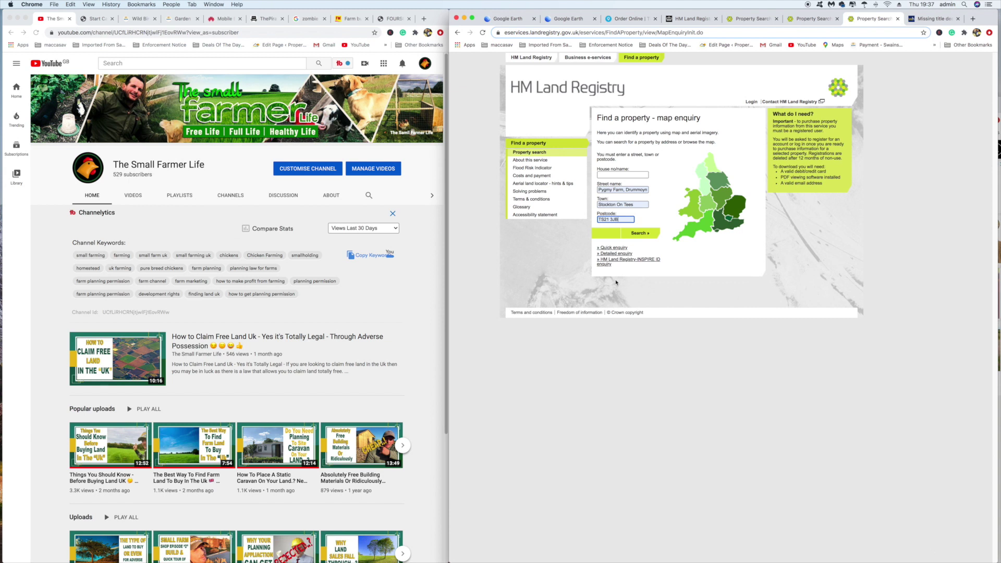
pyautogui.click(639, 204)
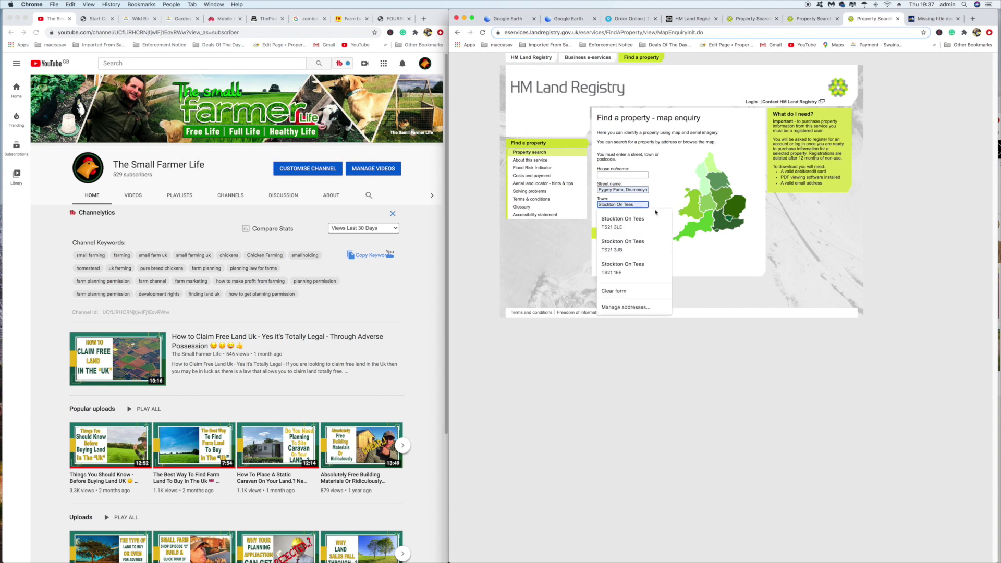
pyautogui.click(674, 190)
pyautogui.click(645, 233)
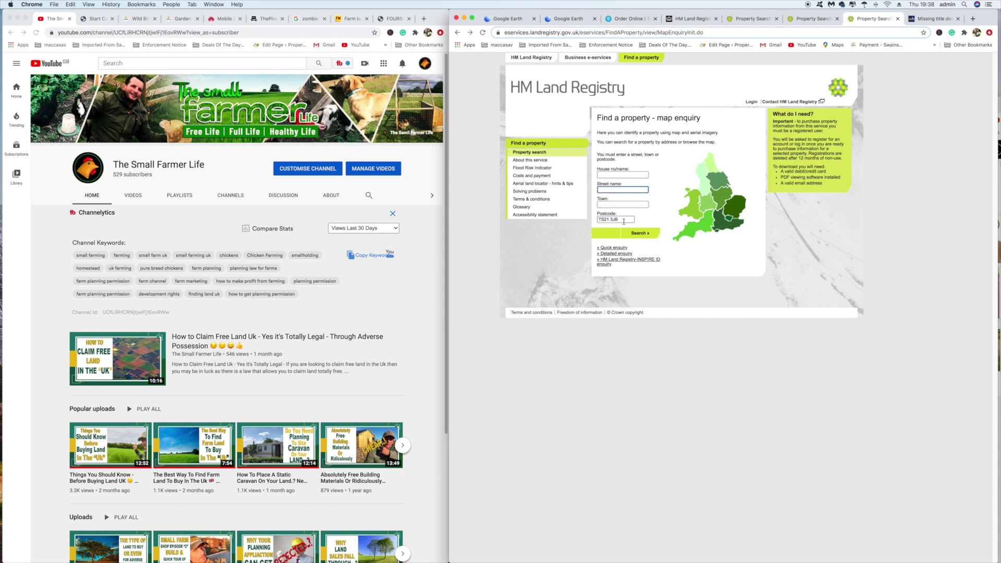
pyautogui.click(638, 233)
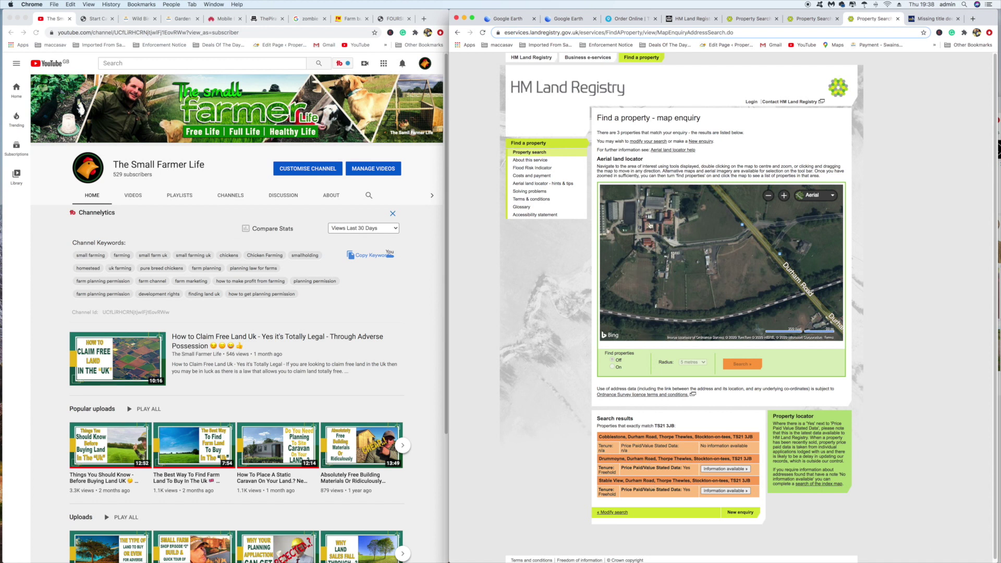
pyautogui.moveTo(668, 280); pyautogui.dragTo(653, 275)
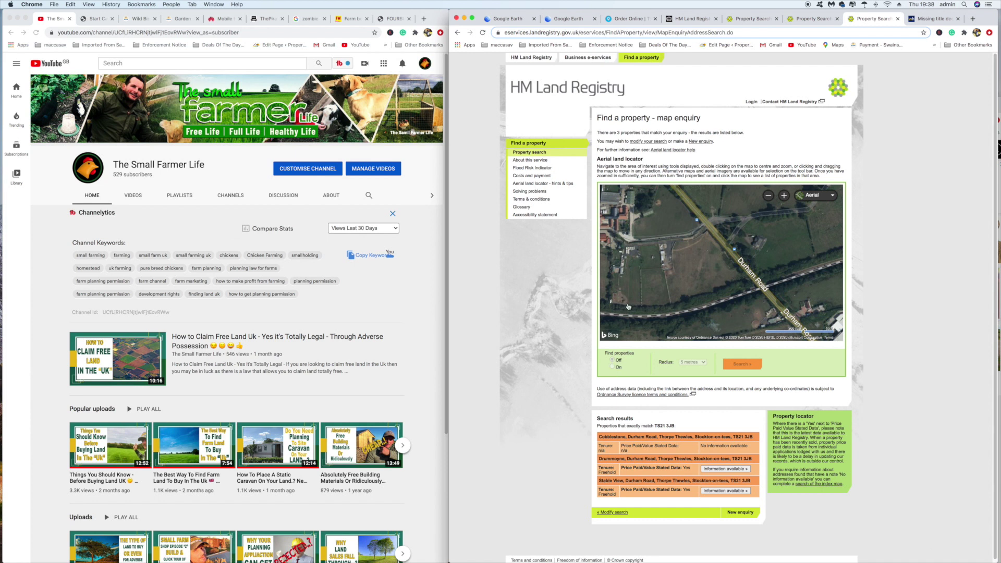
pyautogui.scroll(3, 656, 296)
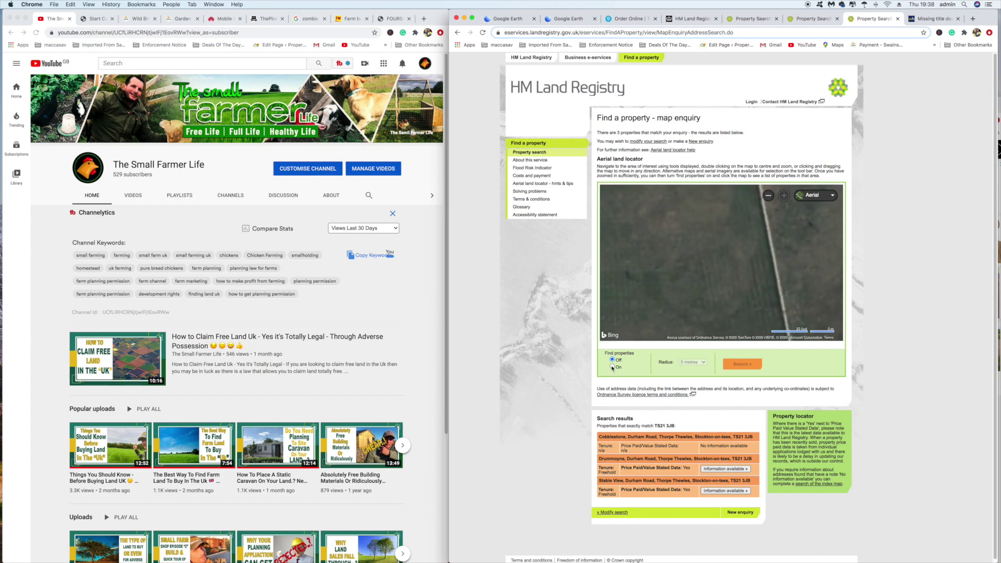
pyautogui.click(613, 367)
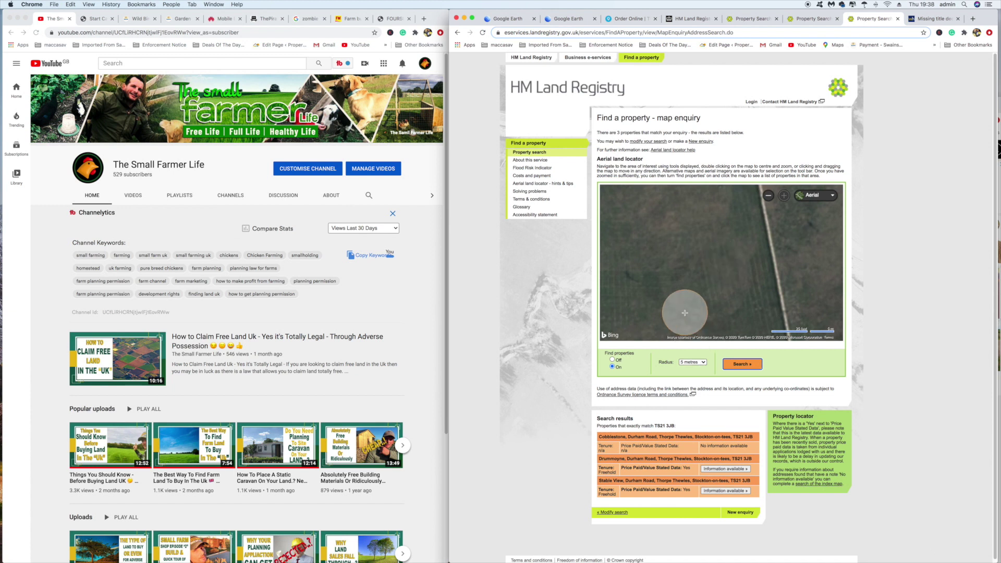
pyautogui.scroll(-3, 686, 315)
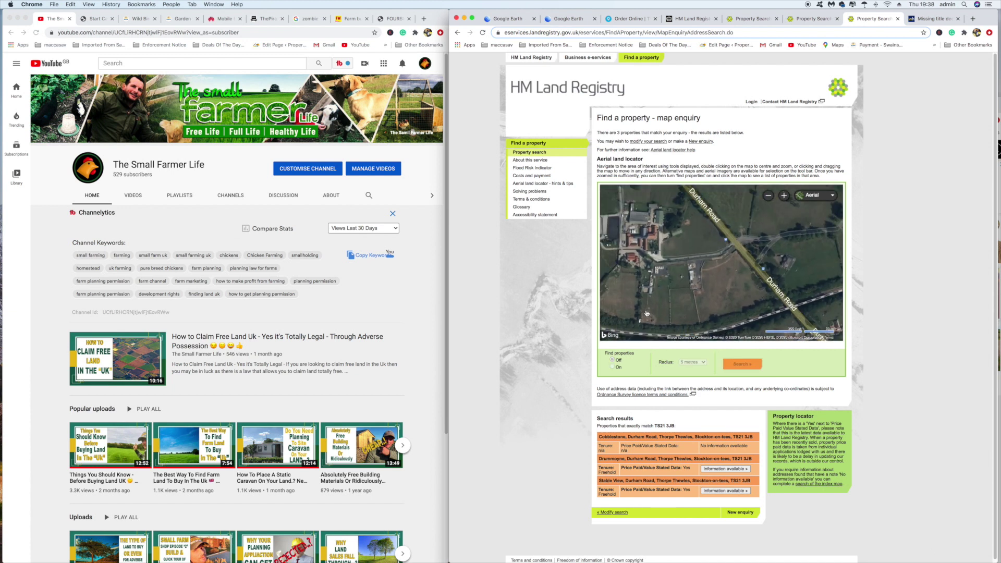
pyautogui.scroll(3, 647, 313)
pyautogui.moveTo(636, 312); pyautogui.dragTo(740, 320)
pyautogui.click(613, 368)
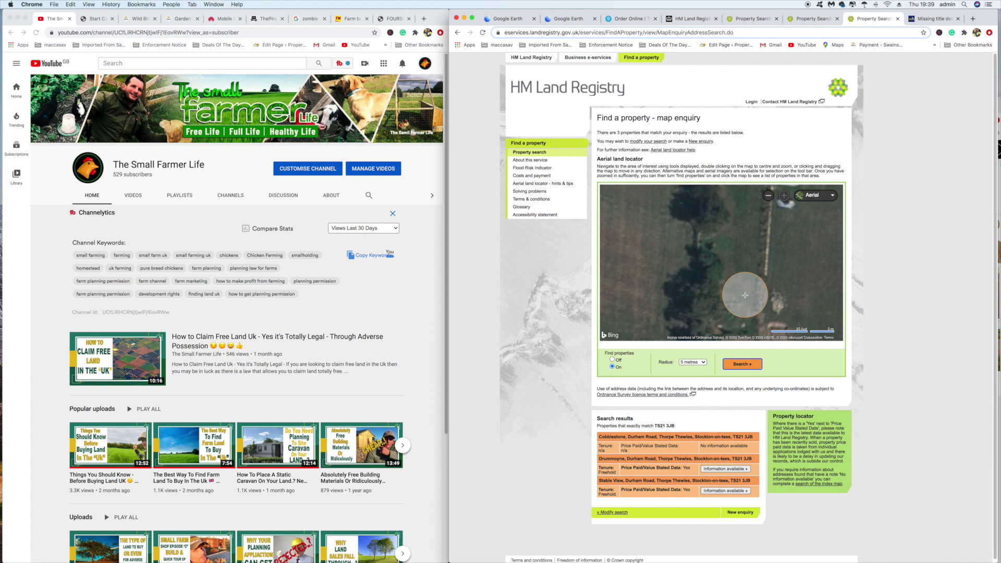
pyautogui.scroll(-4, 745, 295)
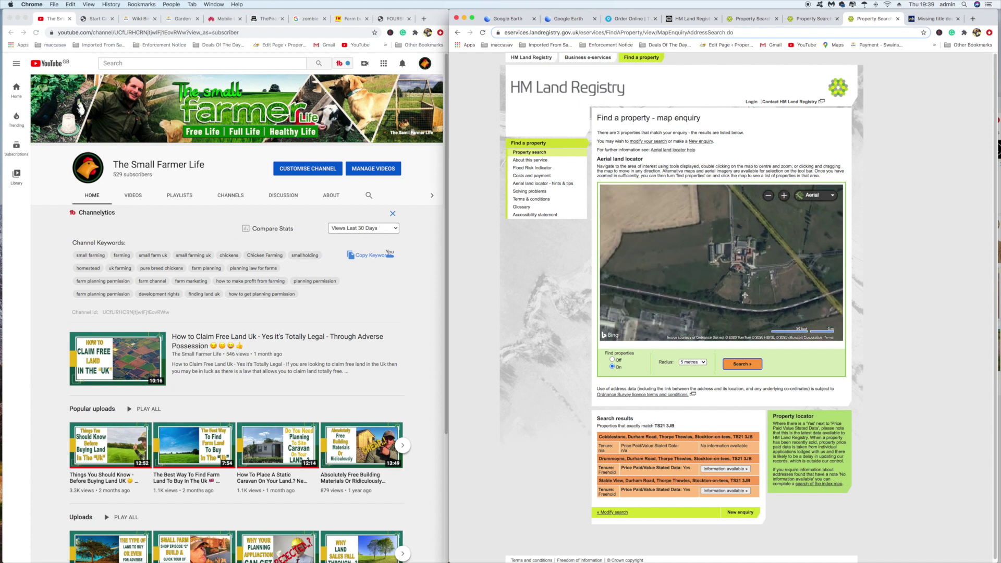
# Find registered properties within 5 metres of a point inside the fenced field south of the farm buildings on the aerial map
pyautogui.scroll(3, 745, 299)
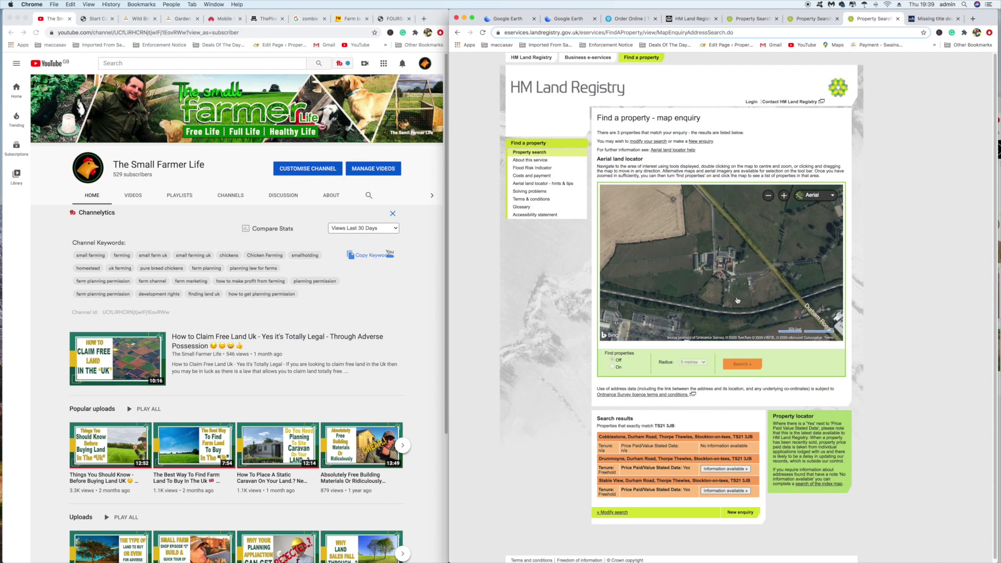
pyautogui.scroll(2, 744, 299)
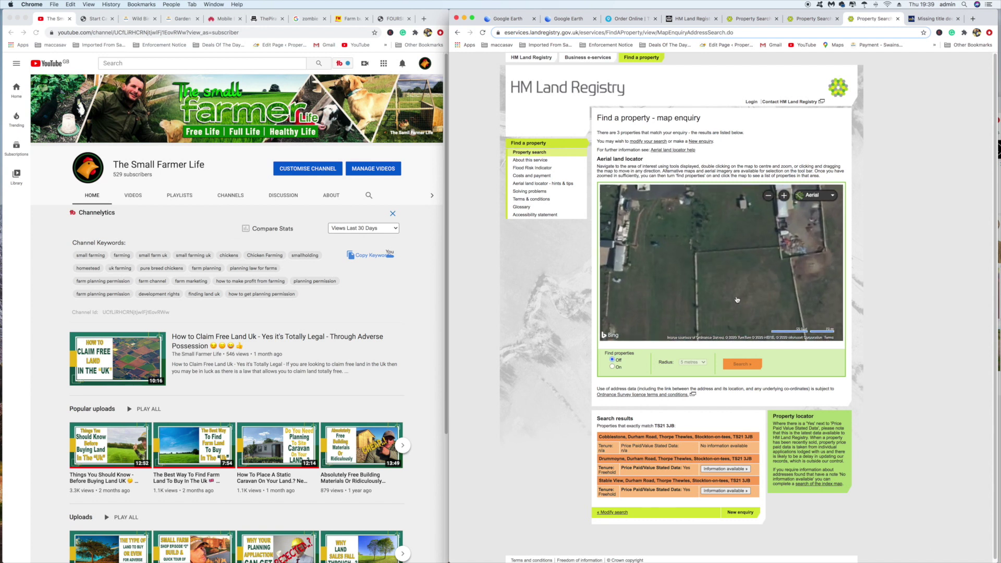
pyautogui.scroll(2, 737, 300)
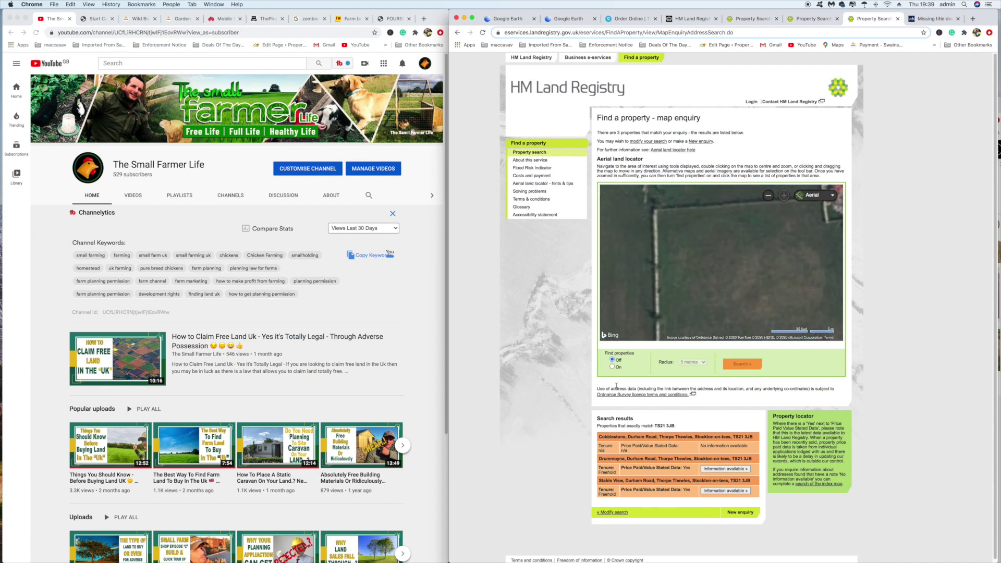
pyautogui.click(613, 367)
pyautogui.click(725, 286)
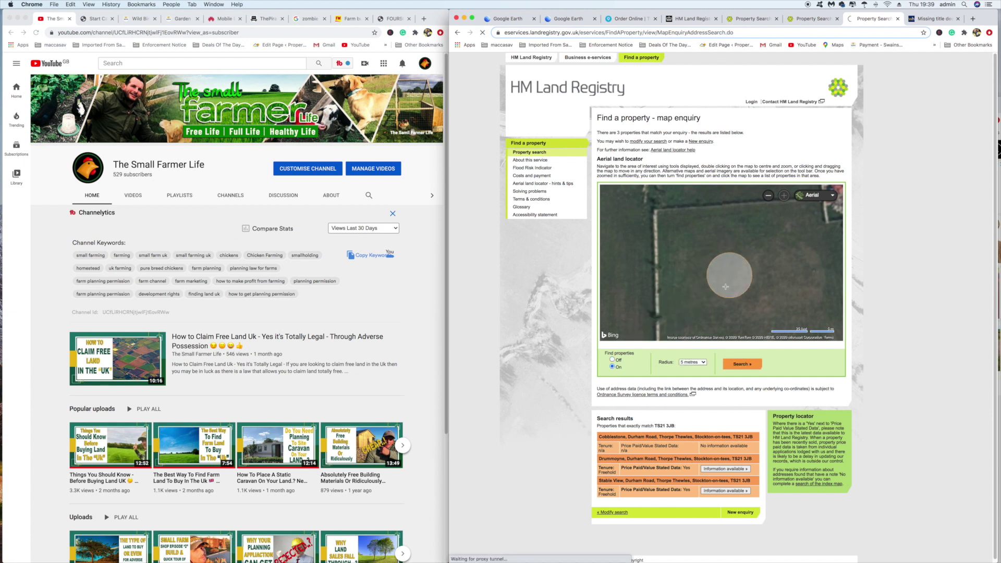
pyautogui.click(737, 363)
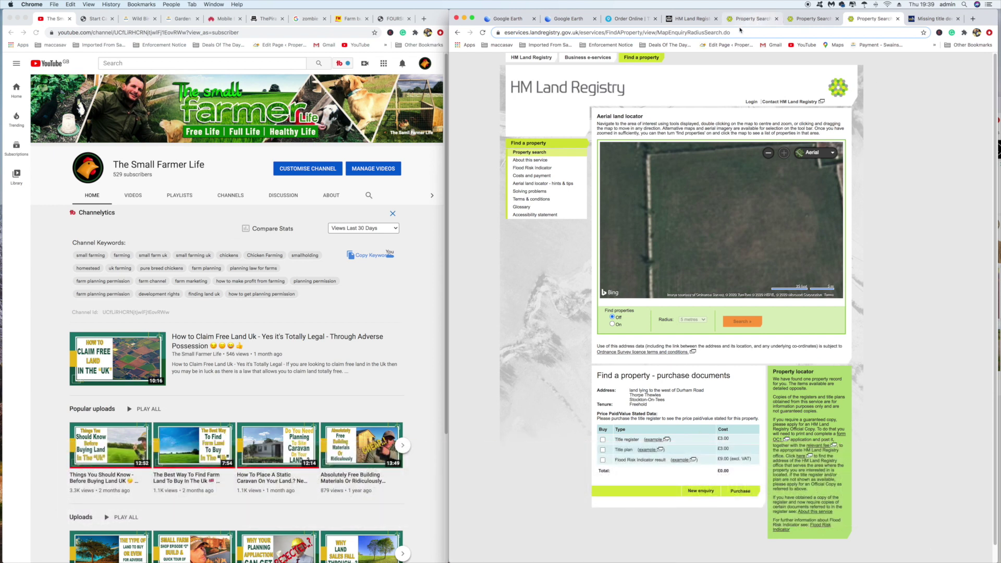
# Review the Title Register order options and price on the land-search-online.co.uk page
pyautogui.click(629, 20)
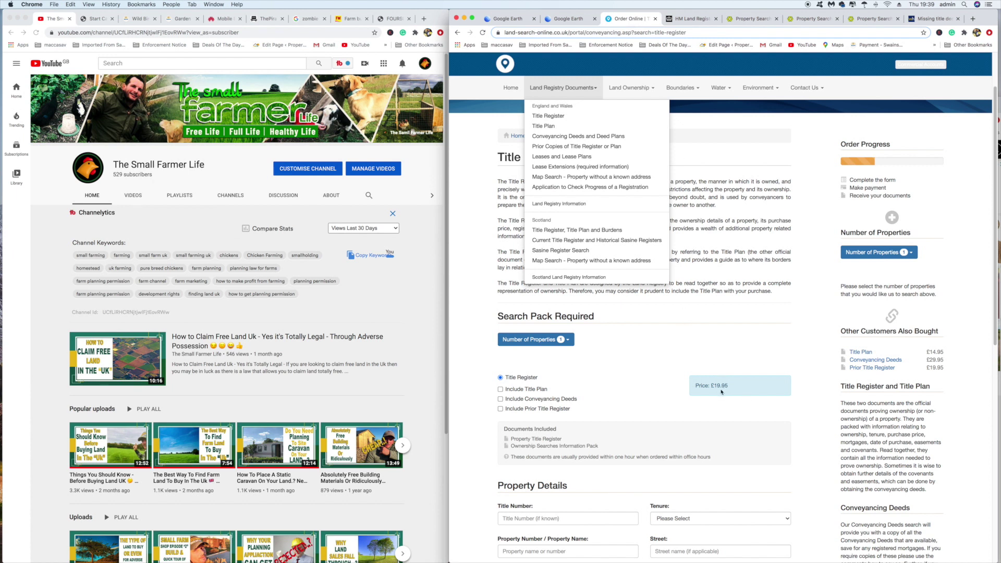
pyautogui.click(591, 369)
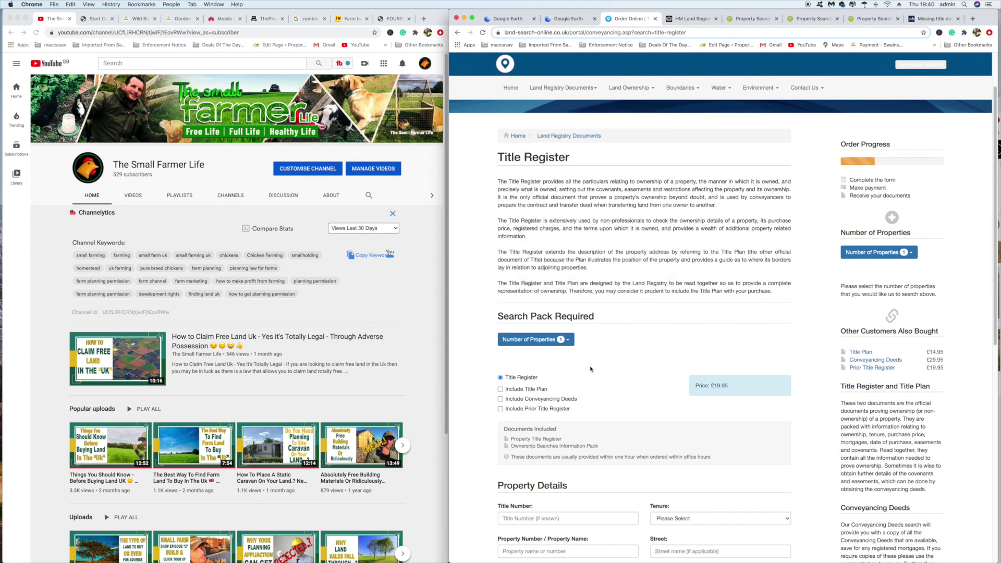
# Open the Title register example from HM Land Registry's purchase list and read its register extract, property register and proprietorship register
pyautogui.press('super+5')
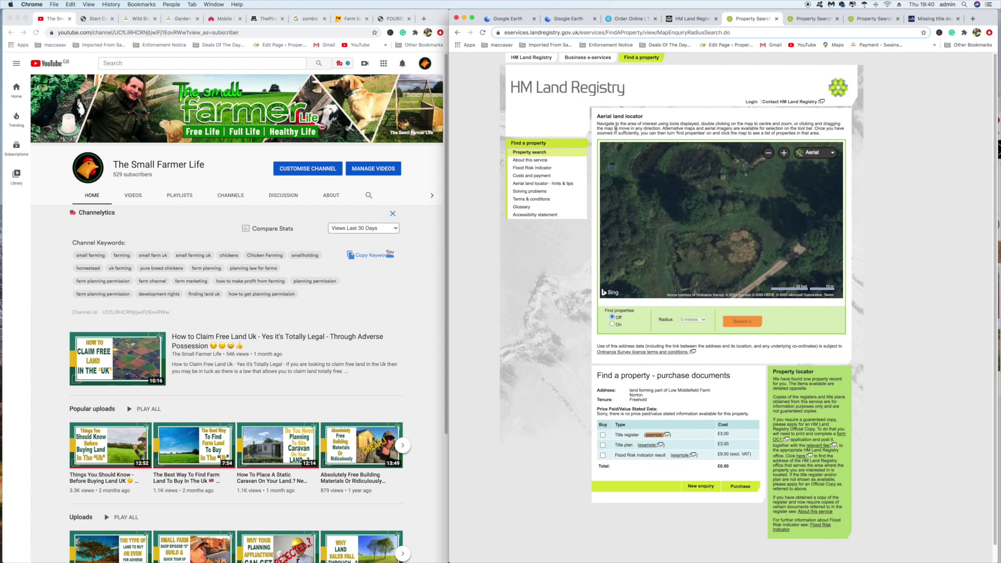
pyautogui.click(655, 435)
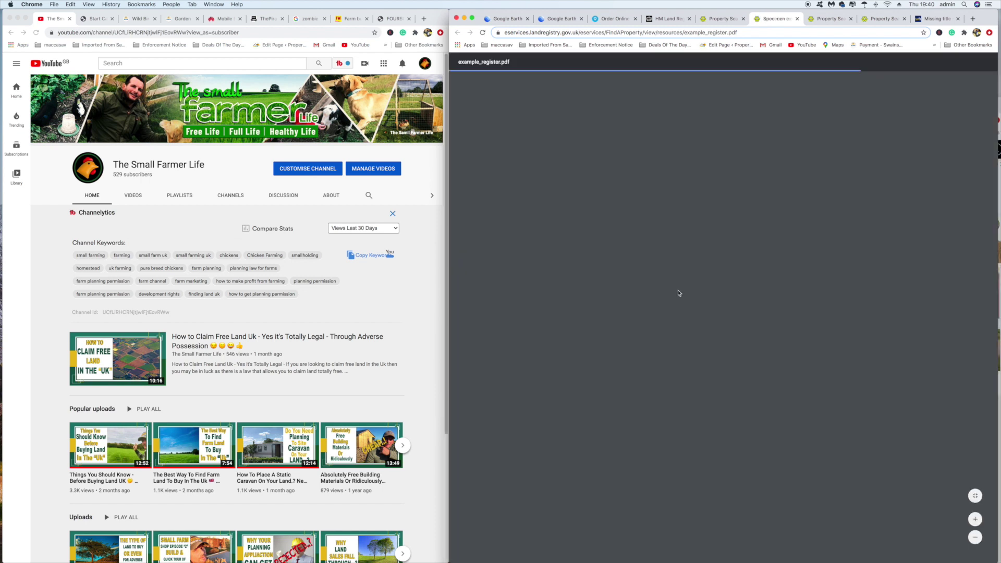
pyautogui.scroll(-1, 678, 291)
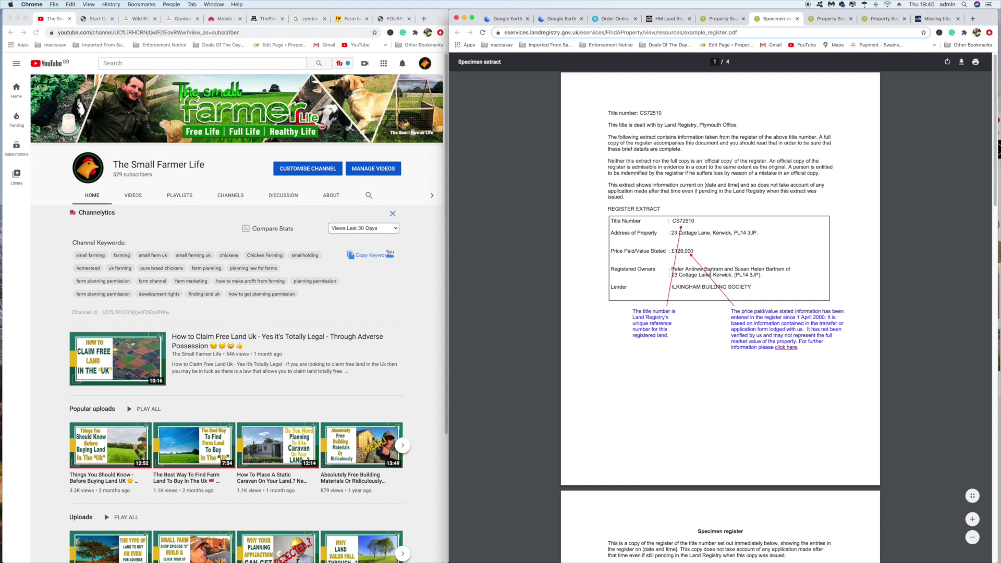
pyautogui.scroll(-1, 711, 275)
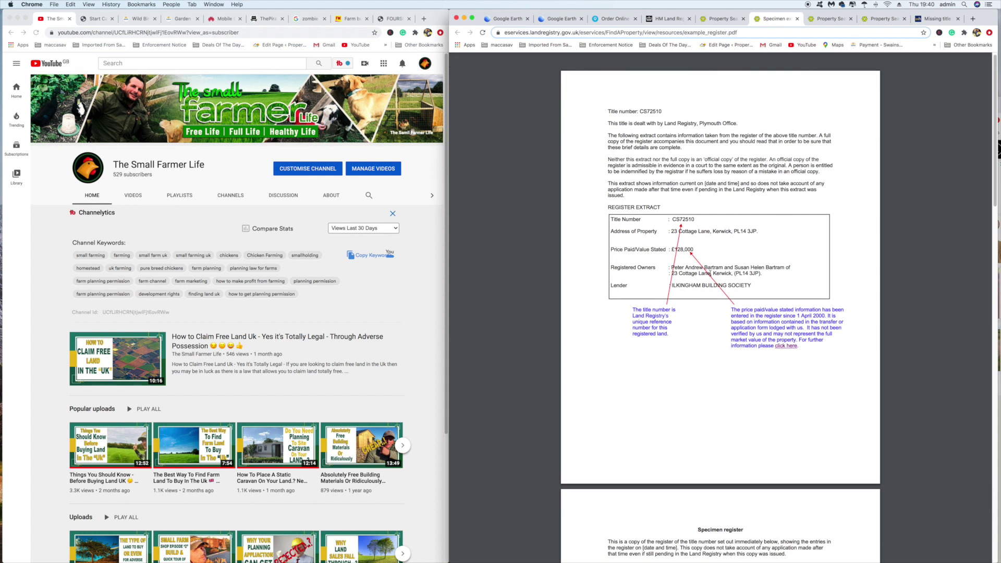
pyautogui.scroll(-1, 710, 273)
pyautogui.scroll(-4, 710, 272)
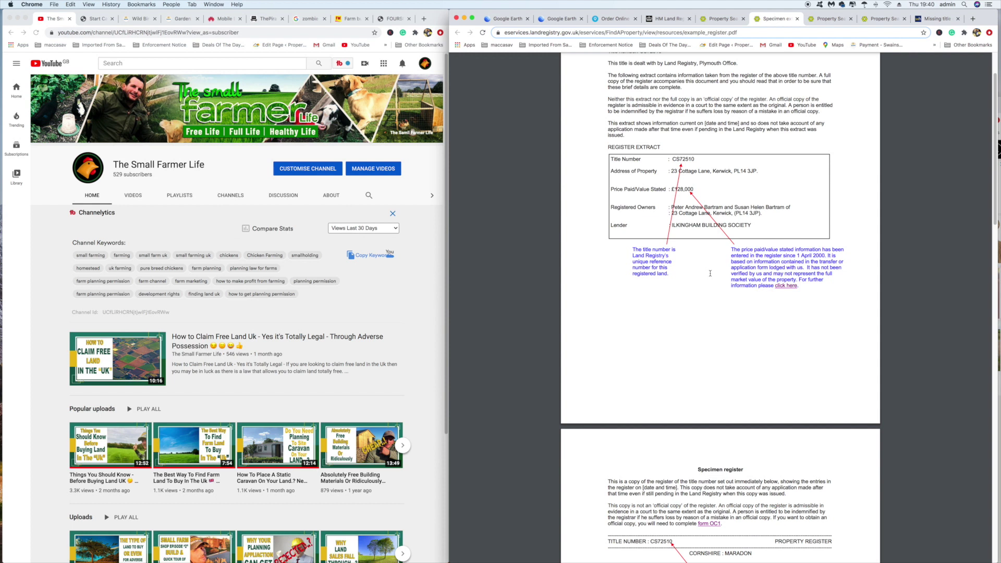
pyautogui.scroll(-10, 710, 274)
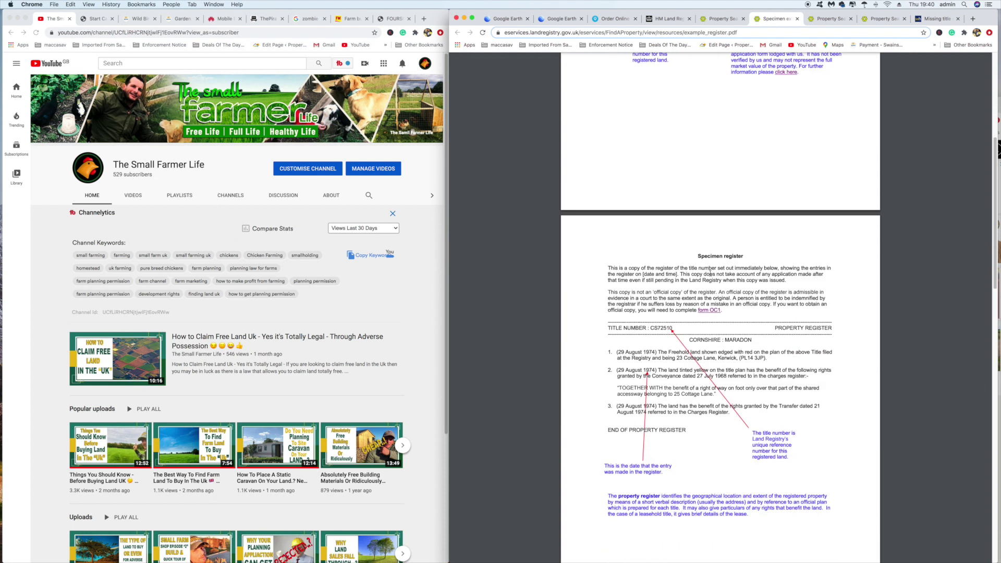
pyautogui.scroll(-4, 710, 274)
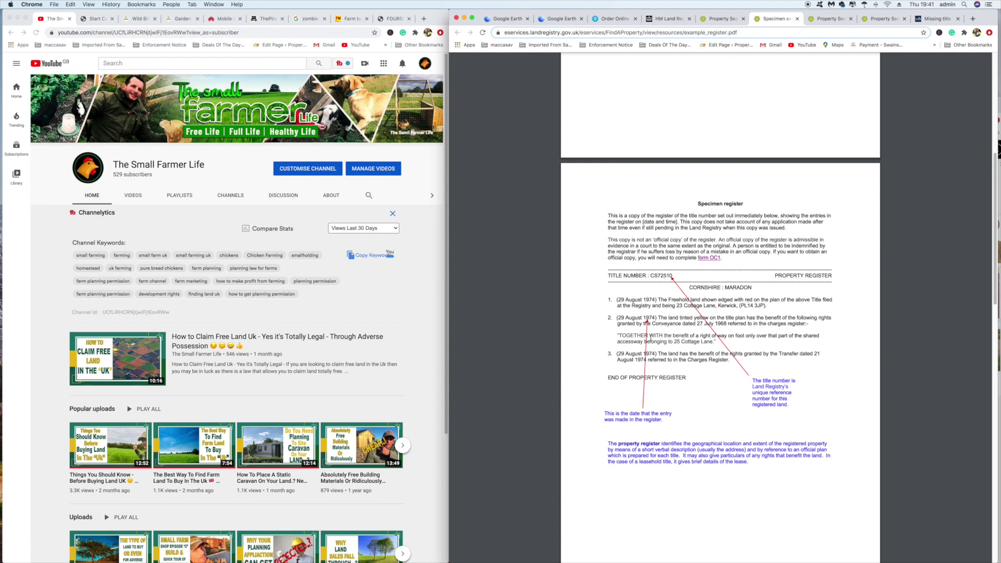
pyautogui.scroll(-10, 669, 336)
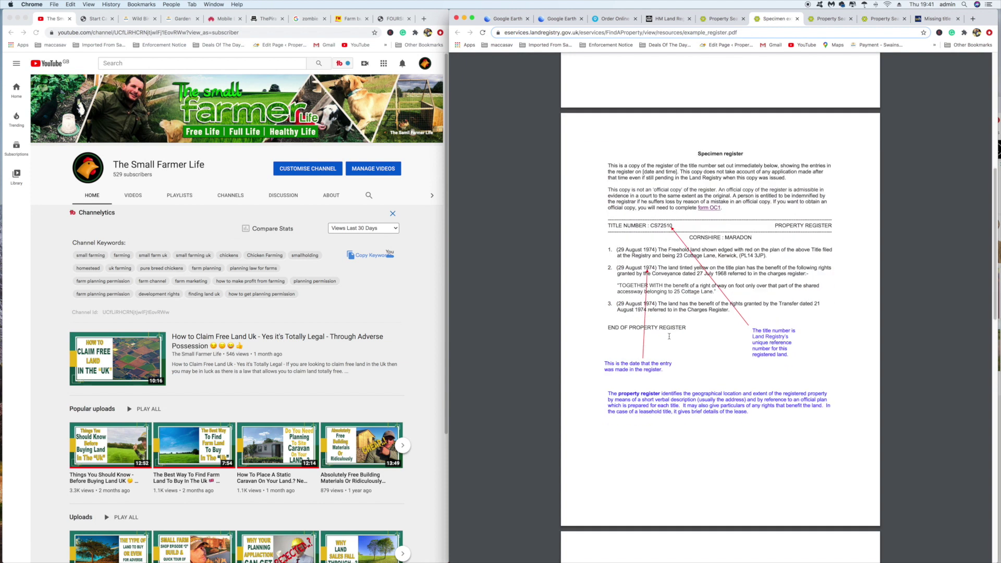
pyautogui.scroll(-3, 669, 336)
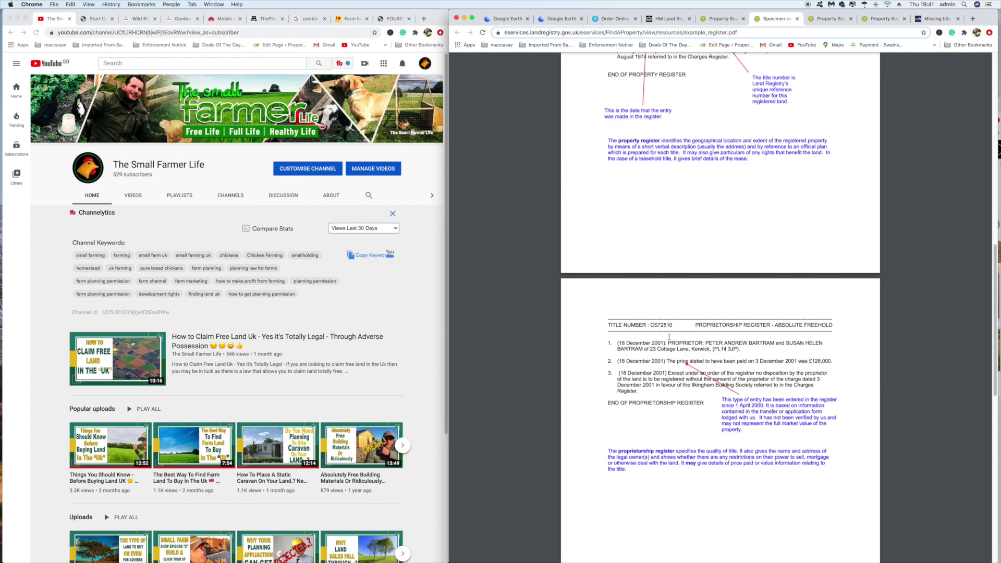
pyautogui.scroll(-15, 670, 337)
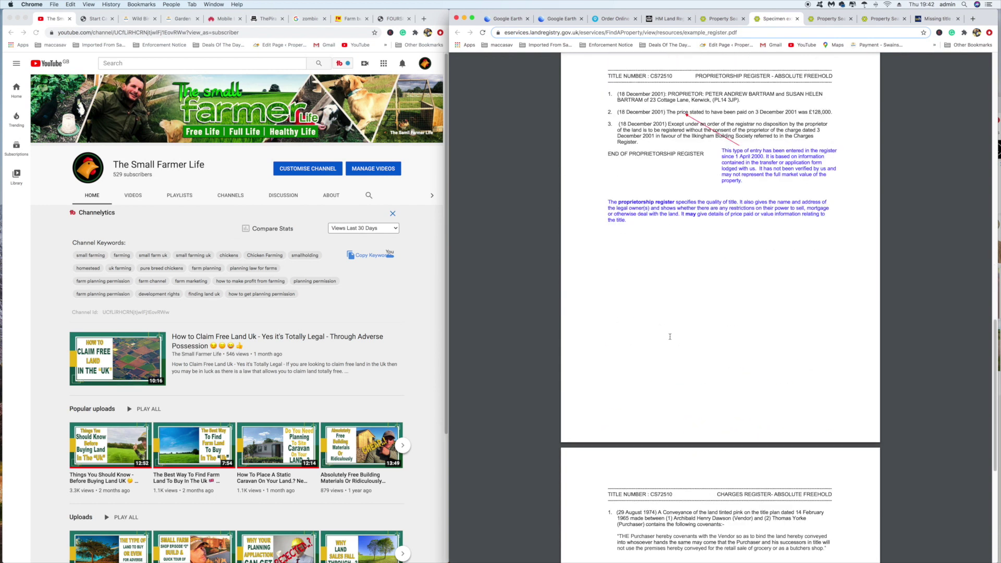
# Examine the specimen's charges register, highlighting the covenant against using the premises for retail grocery sales or as a butcher's shop
pyautogui.scroll(-1, 670, 337)
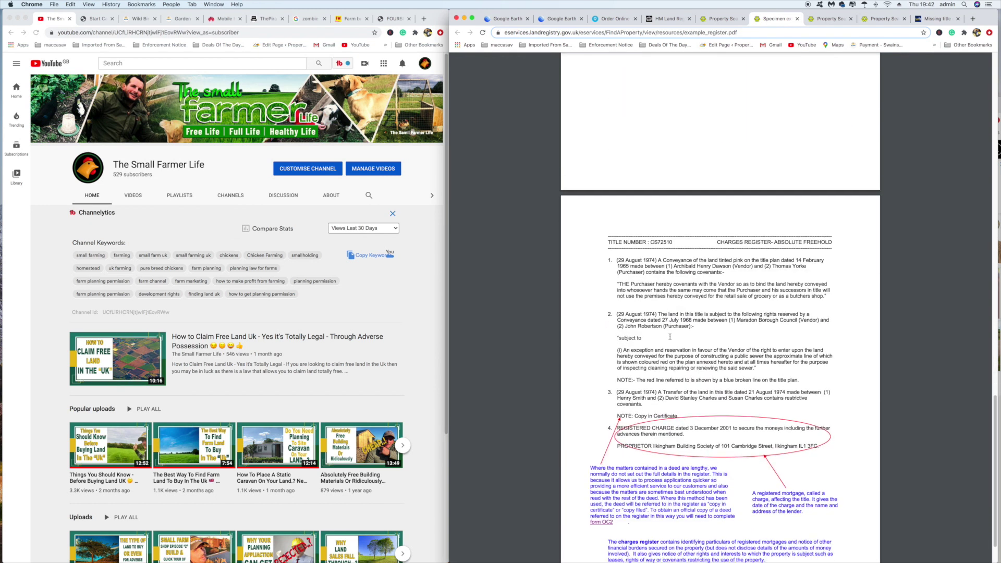
pyautogui.scroll(-1, 670, 337)
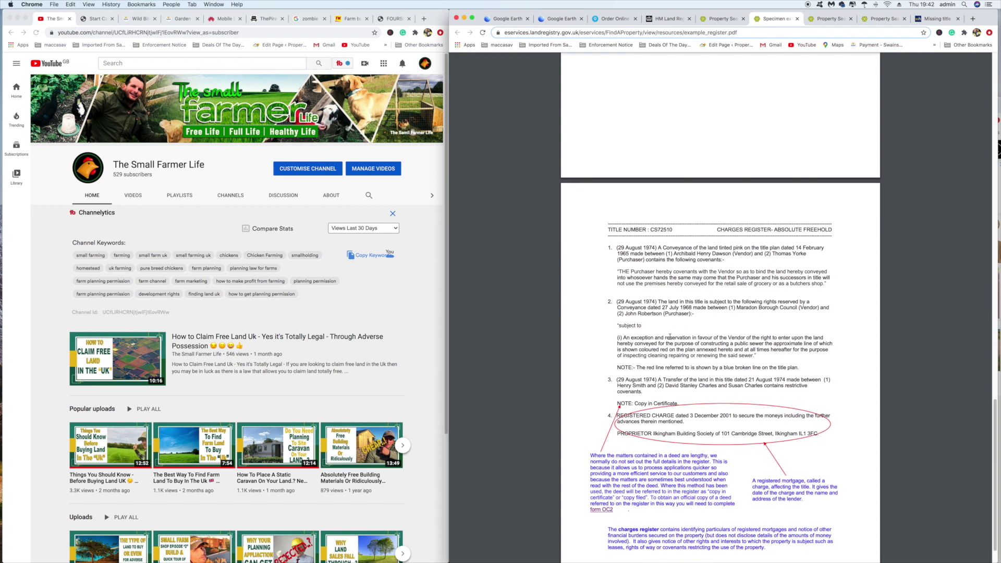
pyautogui.scroll(-1, 670, 337)
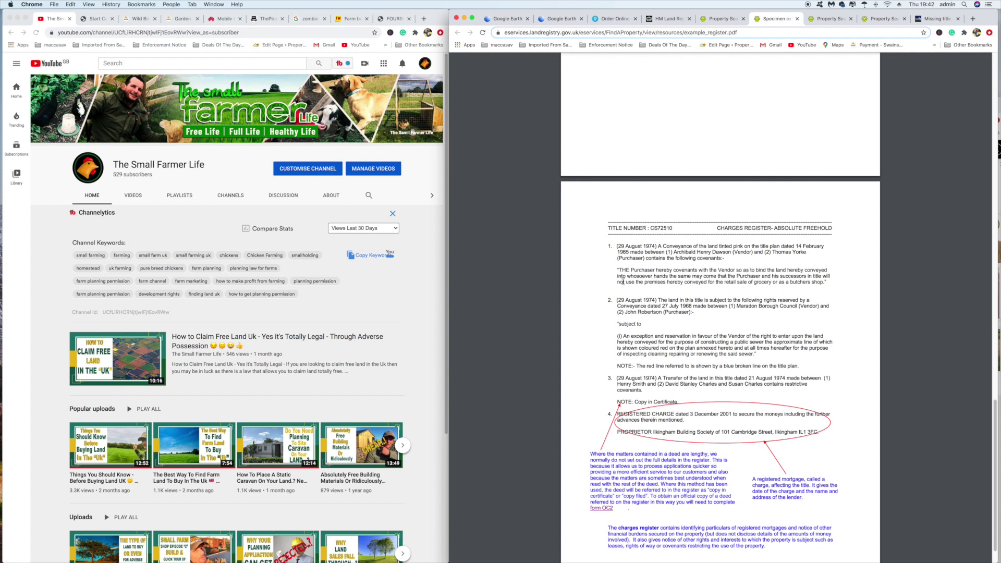
pyautogui.moveTo(627, 282); pyautogui.dragTo(823, 282)
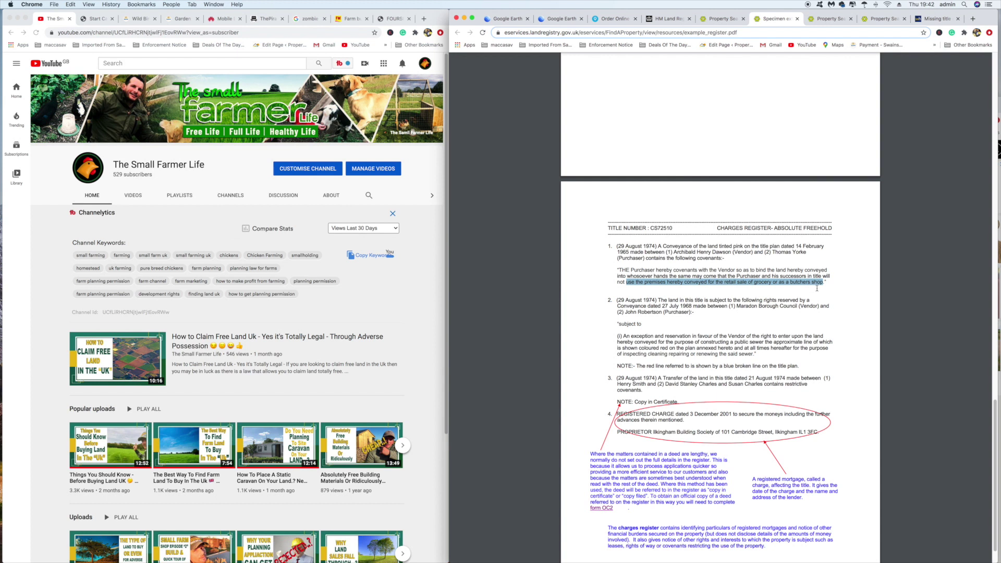
pyautogui.click(817, 288)
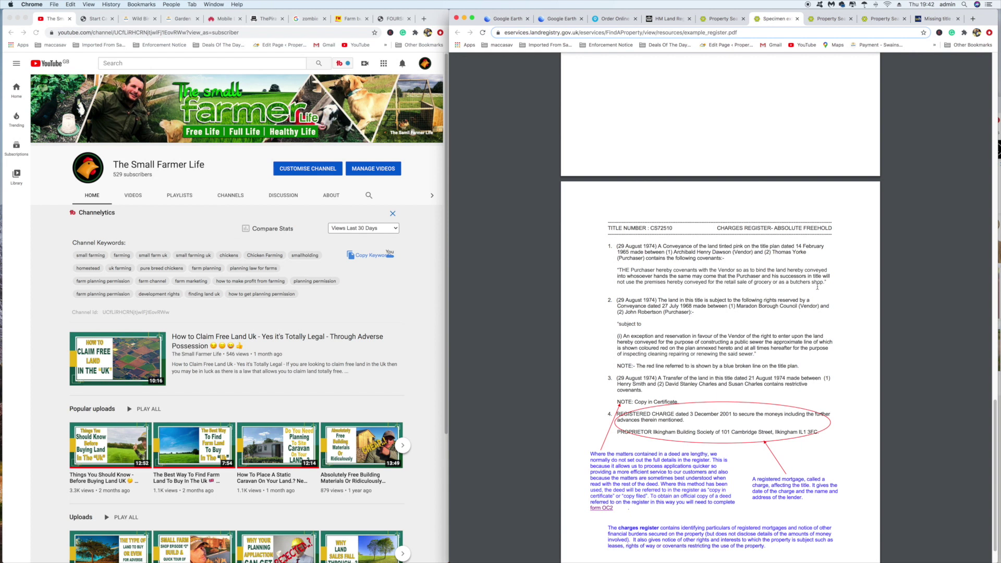
pyautogui.scroll(-1, 817, 287)
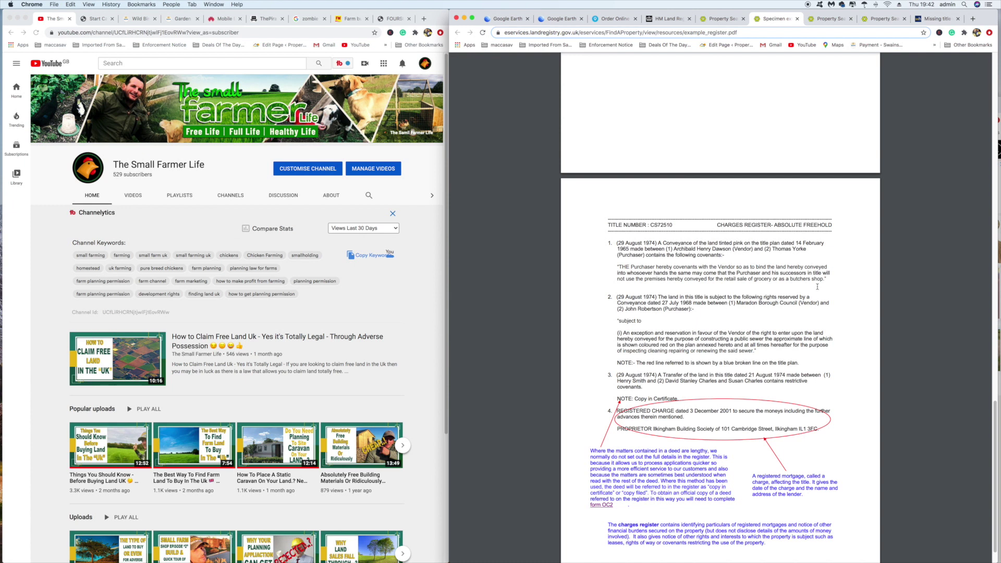
pyautogui.scroll(-1, 817, 287)
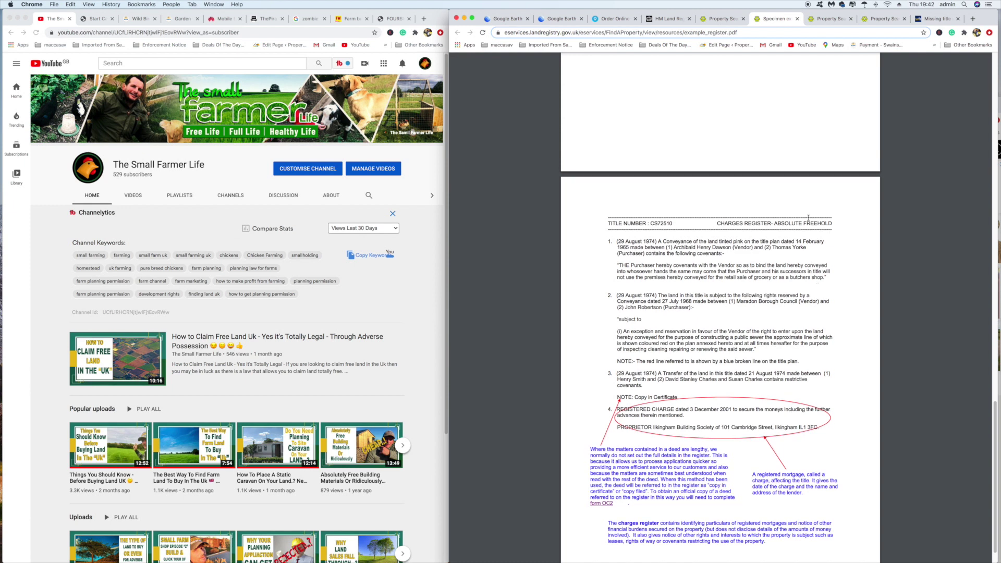
# Compare the land-search-online.co.uk Title Register order page with the HM Land Registry specimen, reviewing the specimen back to its property register
pyautogui.click(614, 19)
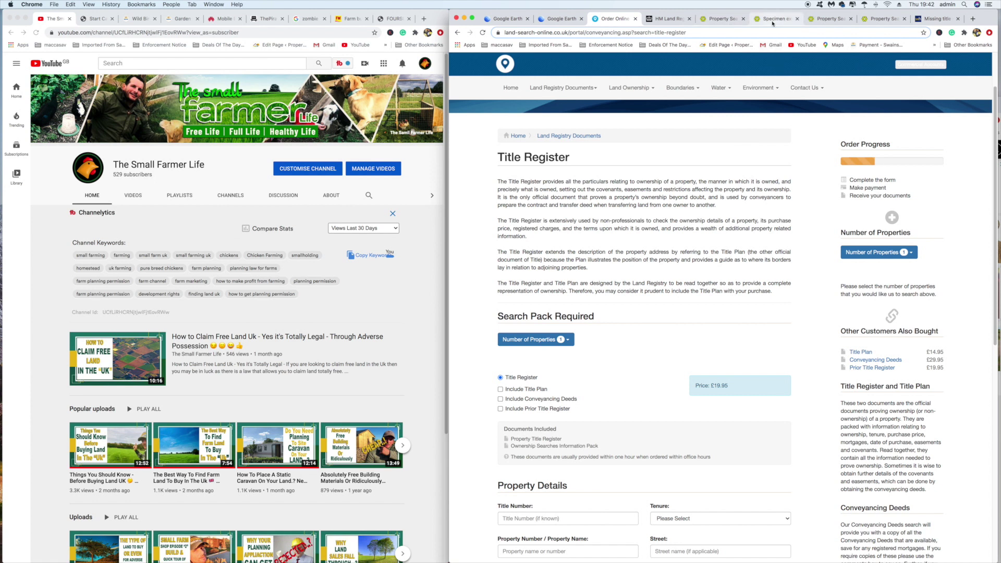
pyautogui.click(772, 23)
pyautogui.scroll(-2, 741, 304)
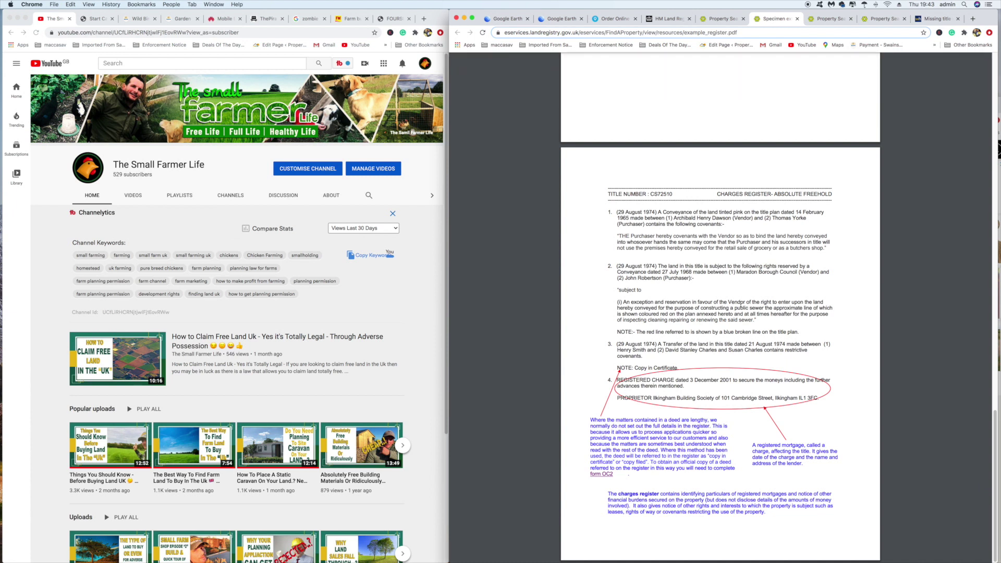
pyautogui.scroll(15, 747, 306)
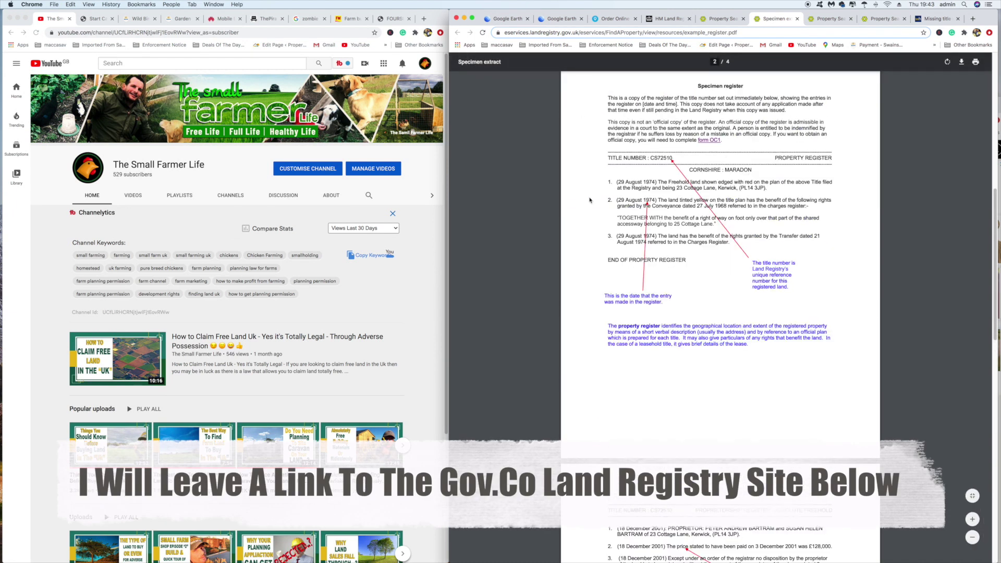
# Switch to the Google Earth farm view and trace a measurement down the field's western edge and along the railway to the road corner
pyautogui.click(560, 22)
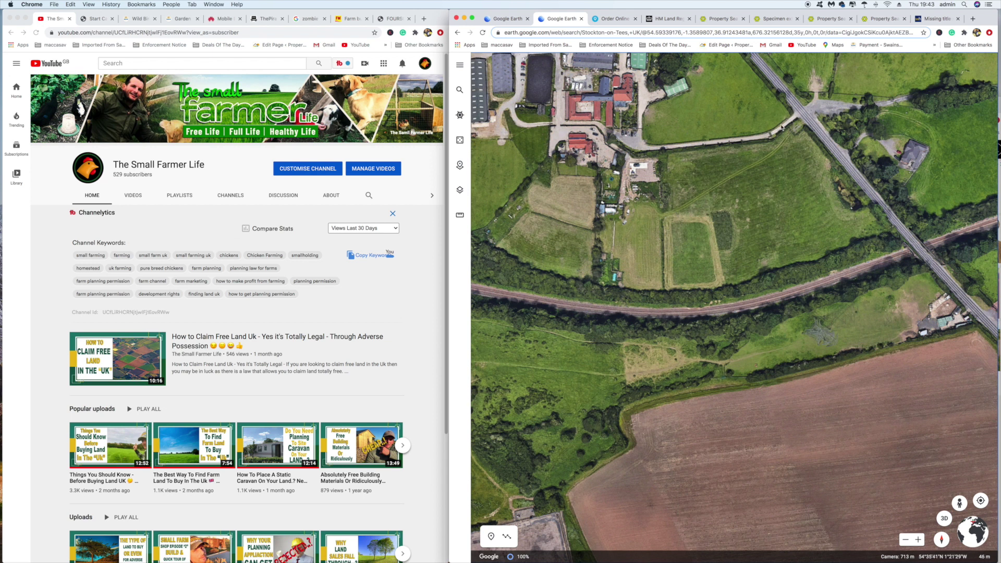
pyautogui.click(460, 216)
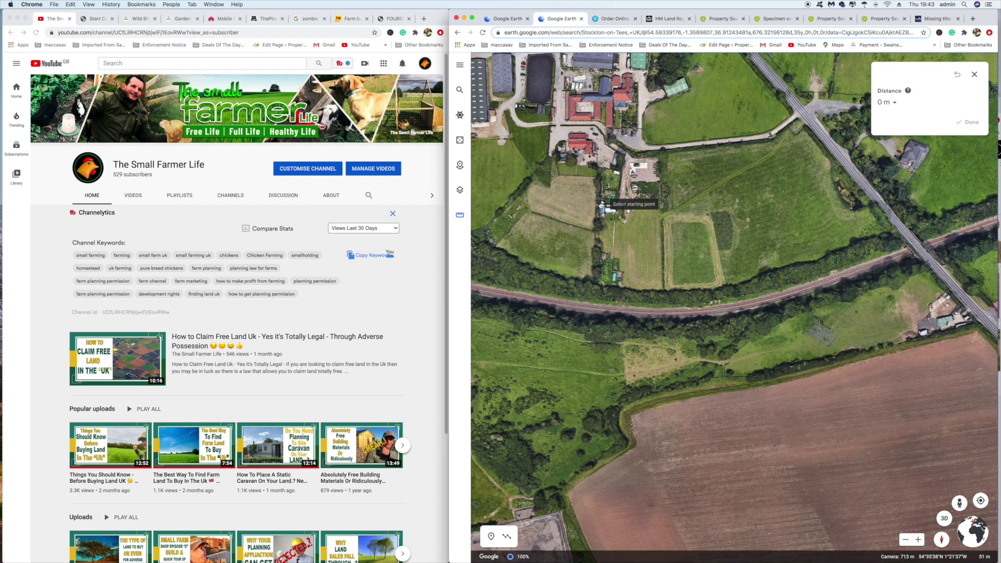
pyautogui.click(601, 206)
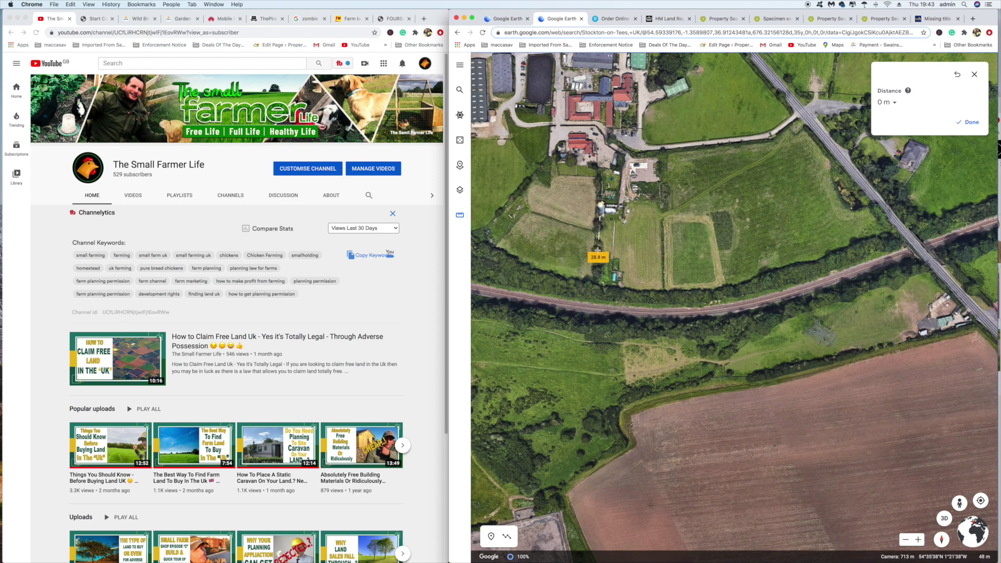
pyautogui.click(598, 287)
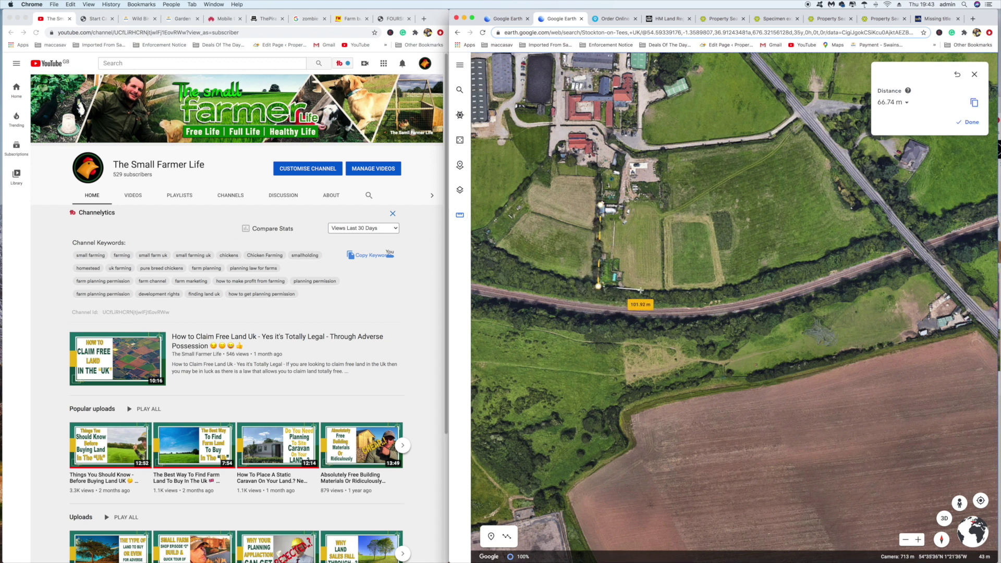
pyautogui.click(642, 291)
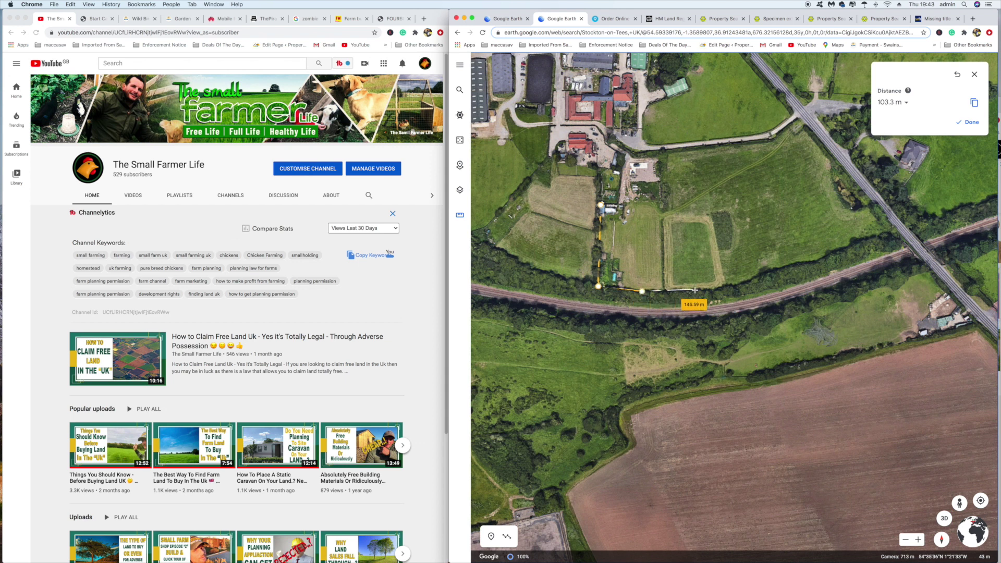
pyautogui.click(697, 291)
pyautogui.click(735, 285)
pyautogui.click(781, 271)
pyautogui.click(829, 258)
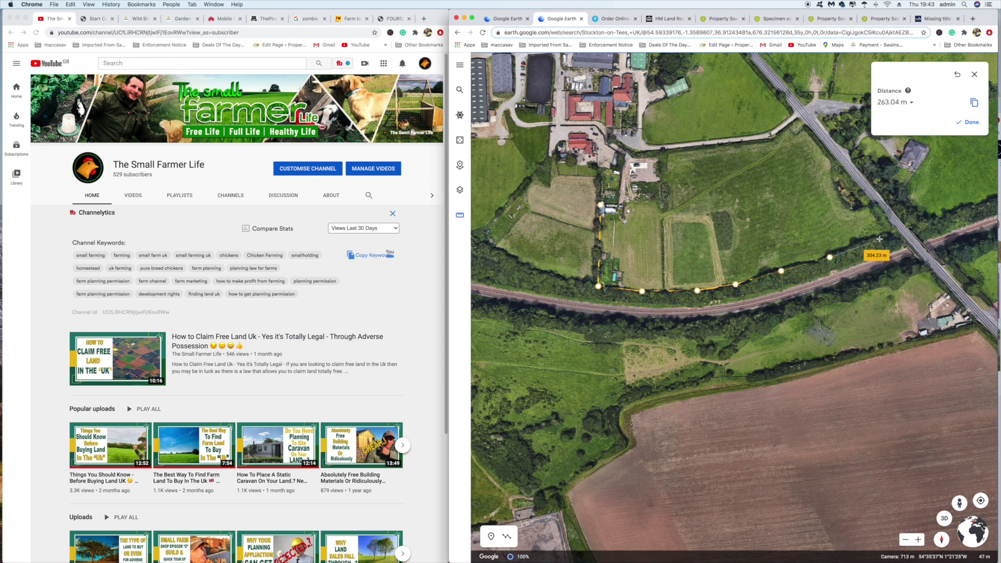
pyautogui.click(880, 238)
pyautogui.click(896, 231)
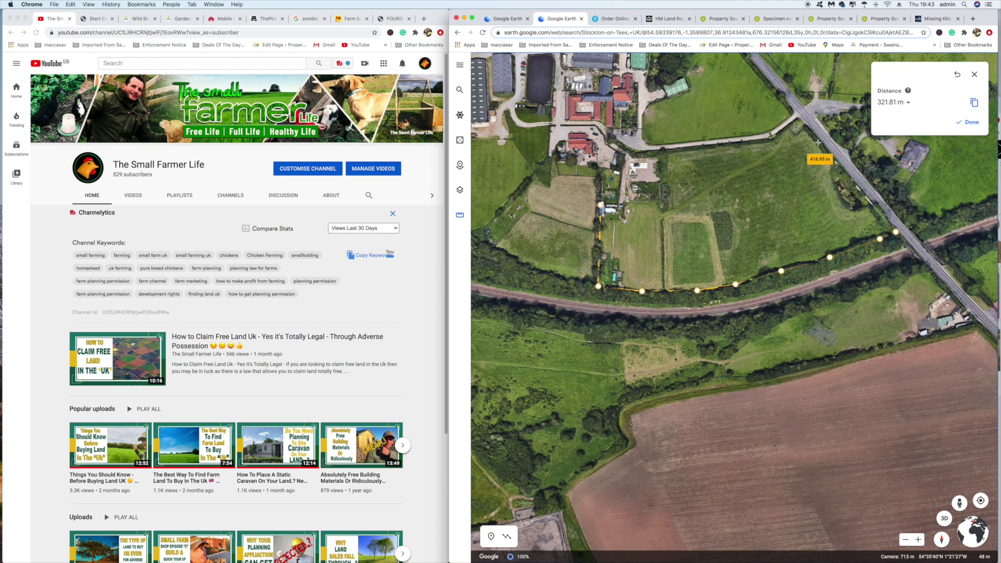
# Continue the measurement along the road and the northern track to the farm buildings, and close the shape at its starting point
pyautogui.click(799, 119)
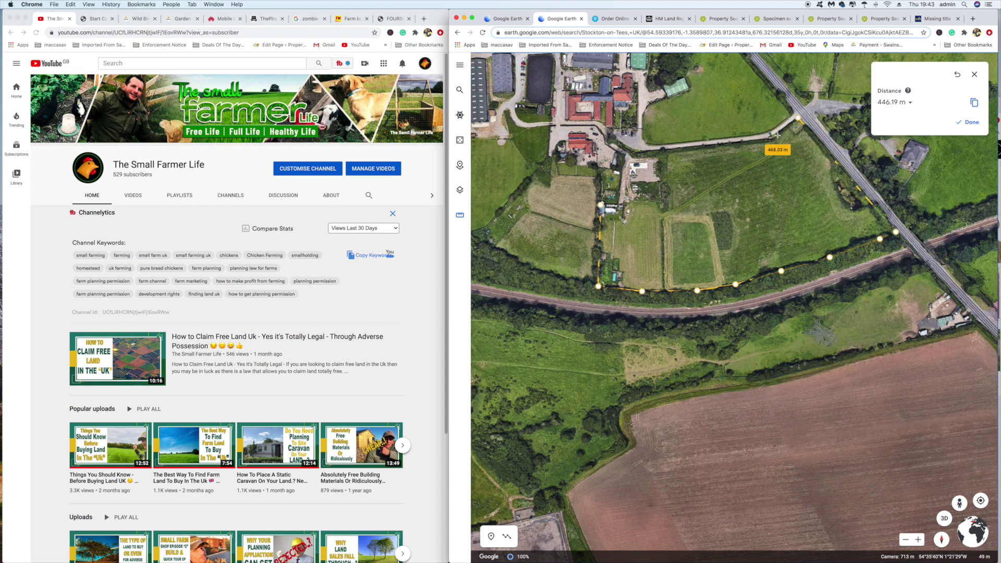
pyautogui.click(777, 136)
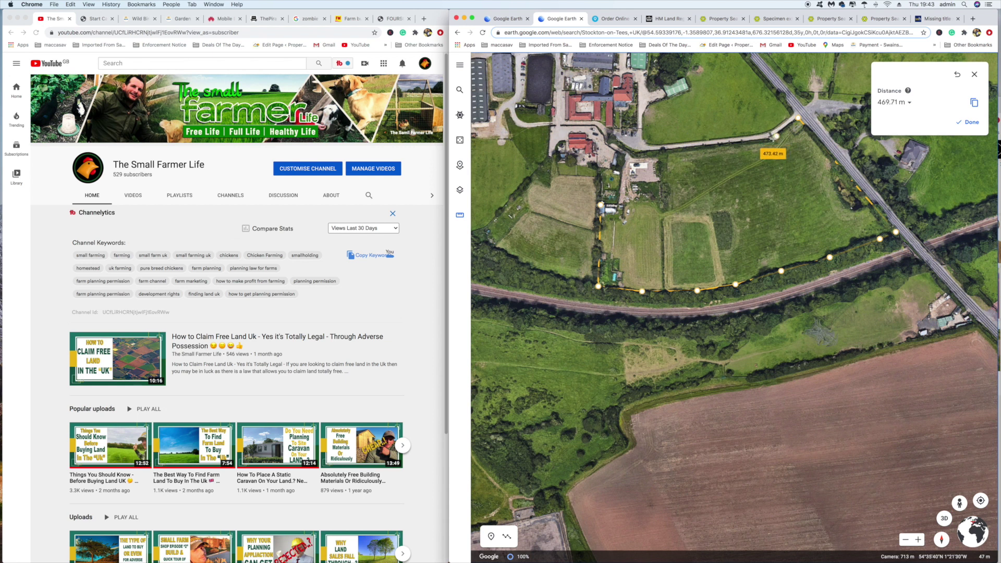
pyautogui.click(771, 140)
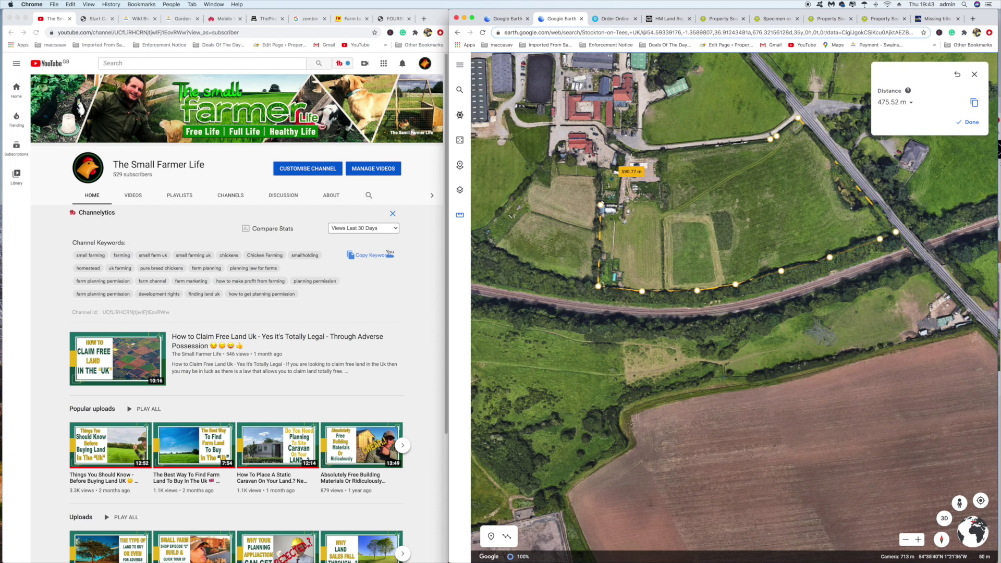
pyautogui.click(627, 157)
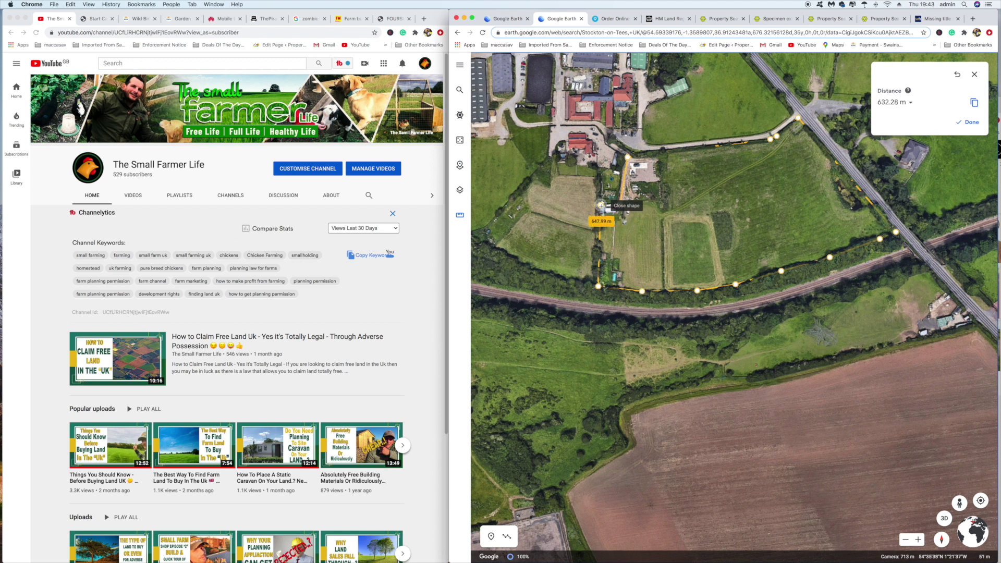
pyautogui.click(600, 206)
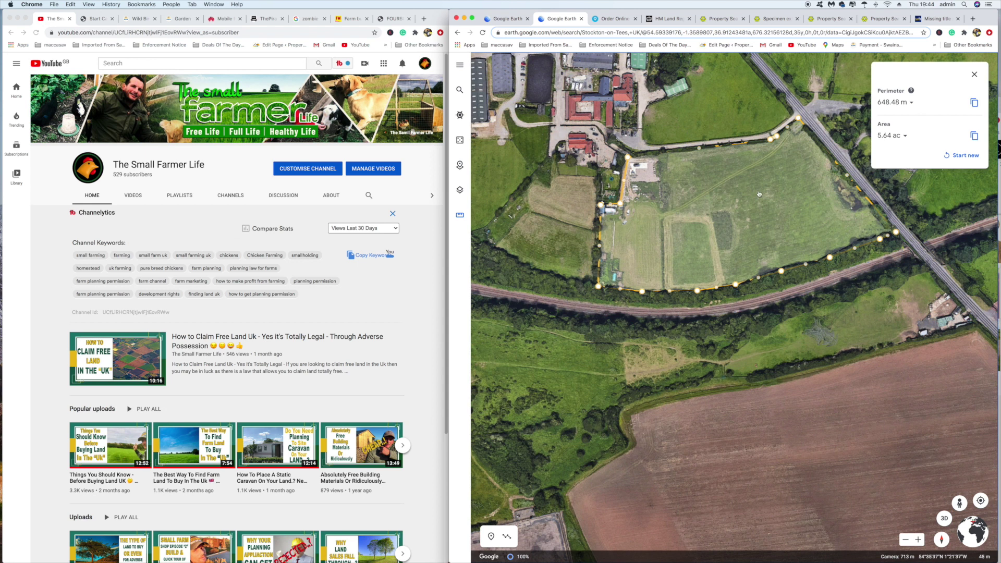
# Show the measured field's area in hectares and again in acres, and view the outlined field together with the surrounding farm
pyautogui.click(907, 137)
pyautogui.click(904, 192)
pyautogui.click(898, 136)
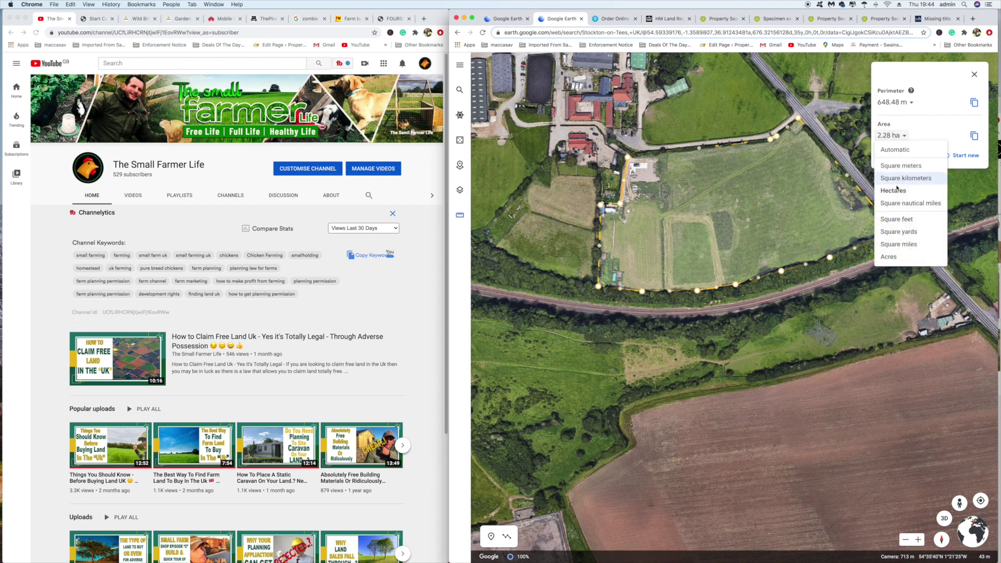
pyautogui.click(889, 257)
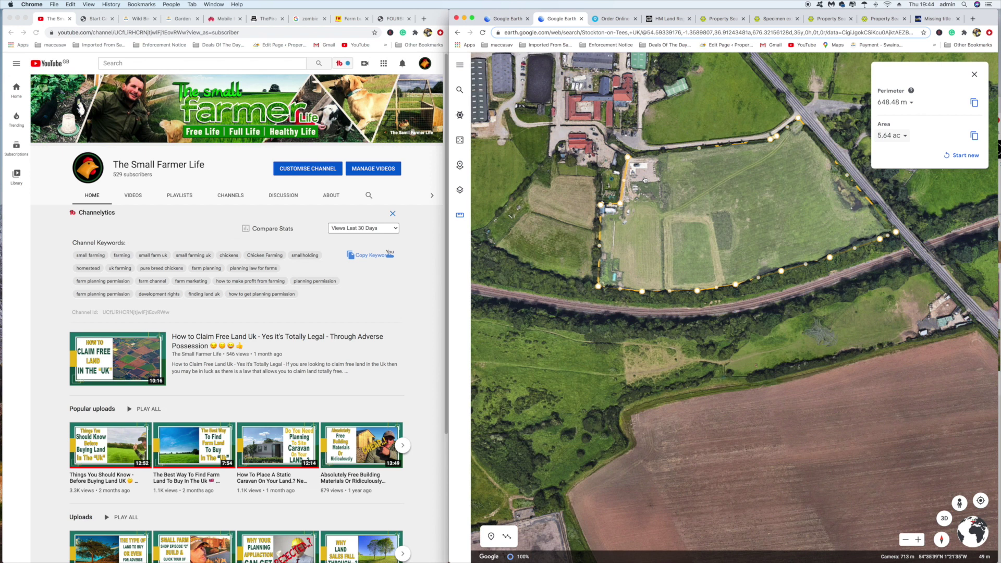
pyautogui.moveTo(645, 180); pyautogui.dragTo(715, 342)
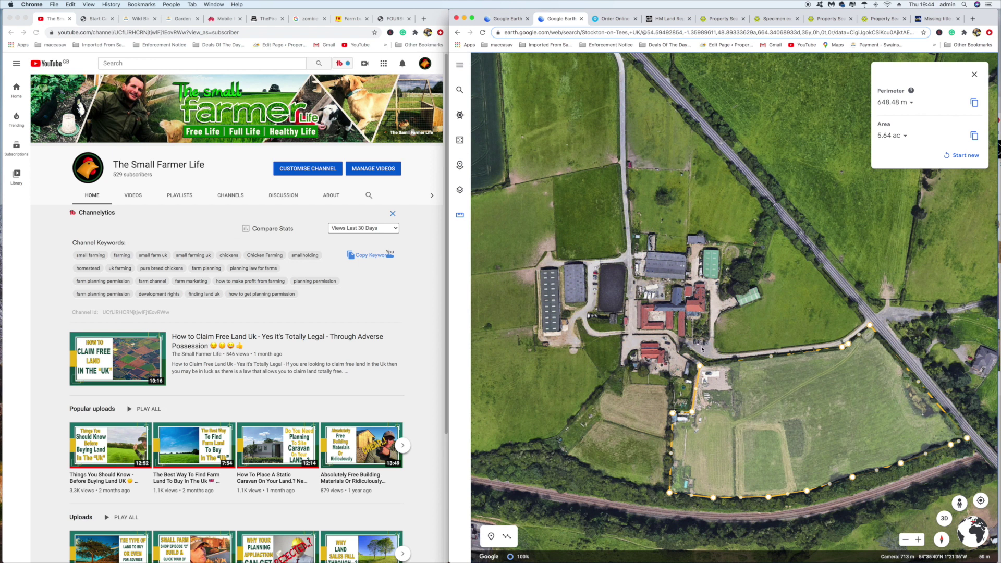
pyautogui.scroll(10, 585, 138)
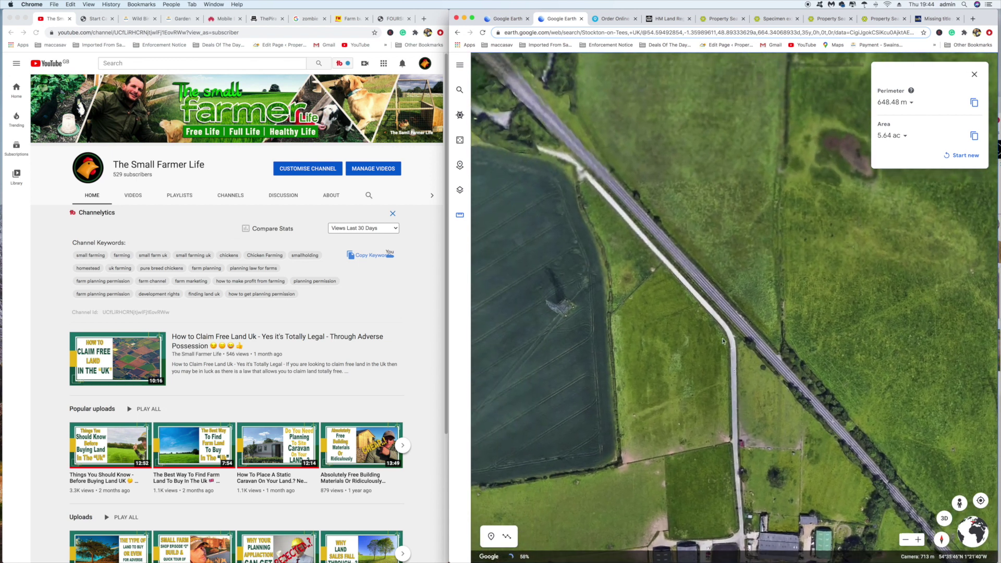
pyautogui.scroll(-10, 705, 297)
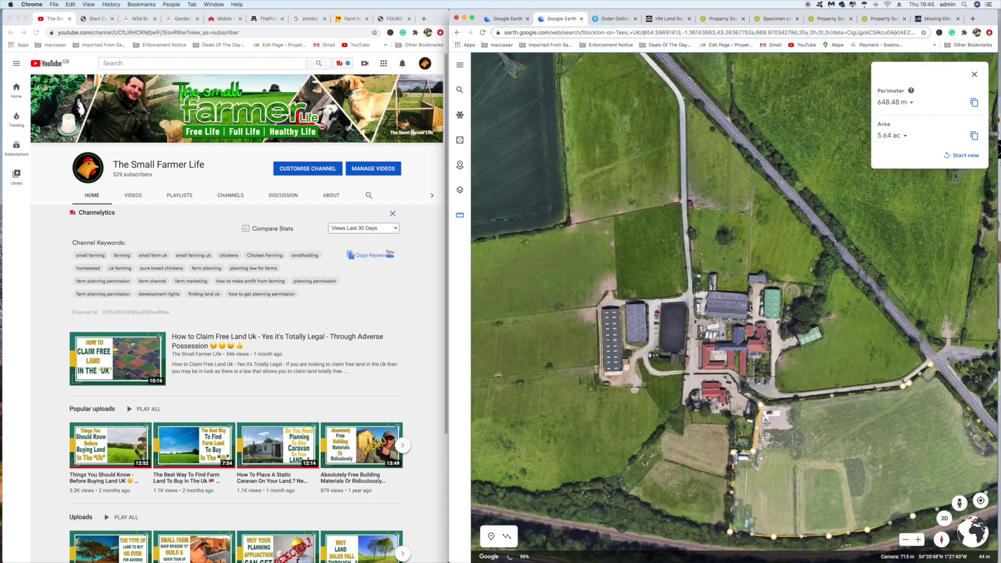
pyautogui.scroll(-2, 705, 297)
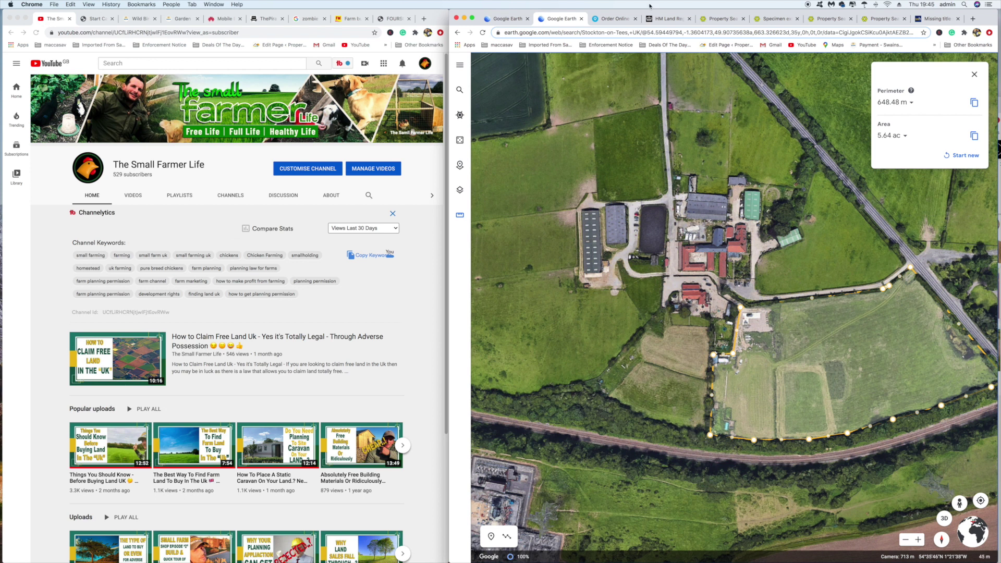
# Compare the GOV.UK HM Land Registry page with the land-search-online.co.uk Title Register order page
pyautogui.click(669, 18)
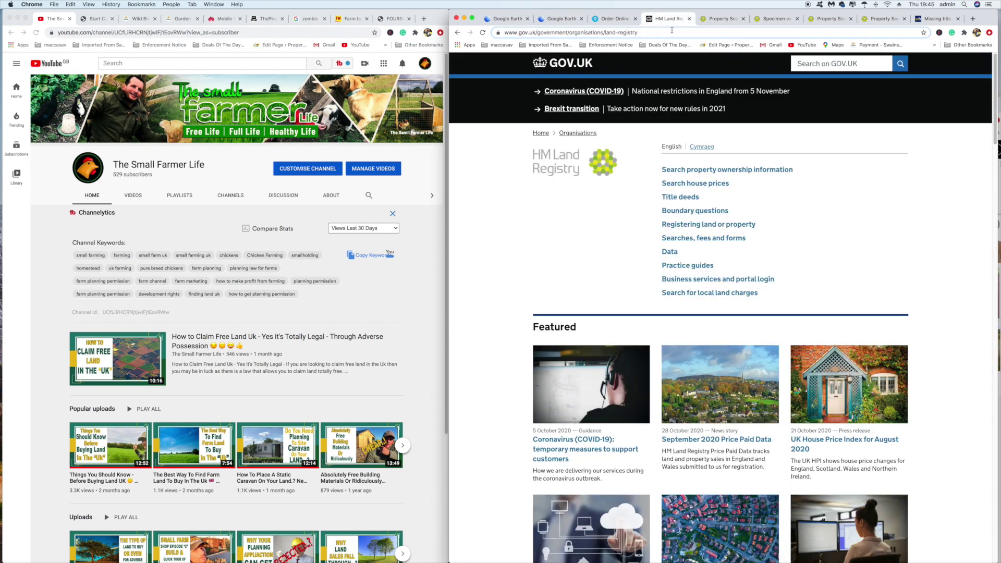
pyautogui.moveTo(583, 185)
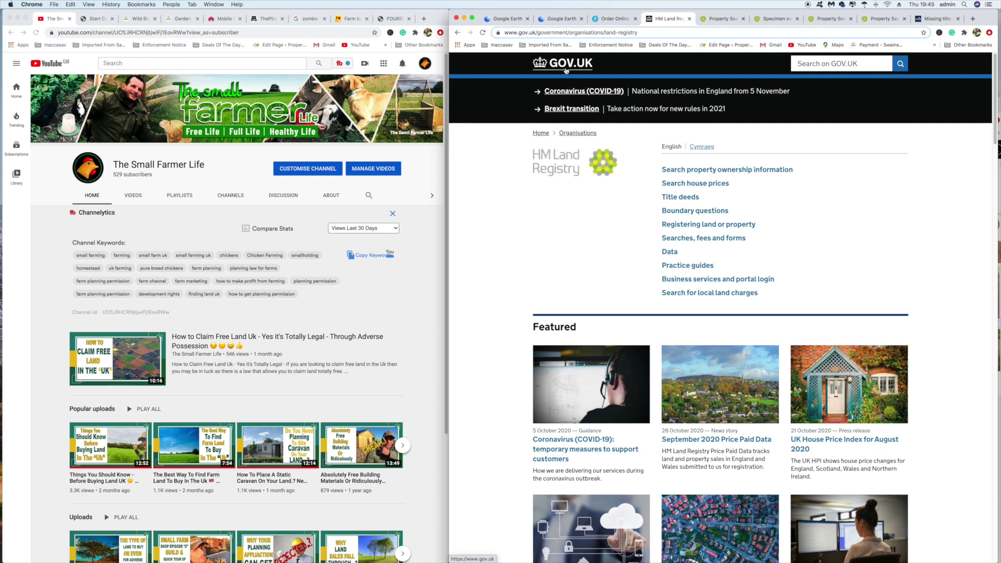
pyautogui.click(619, 23)
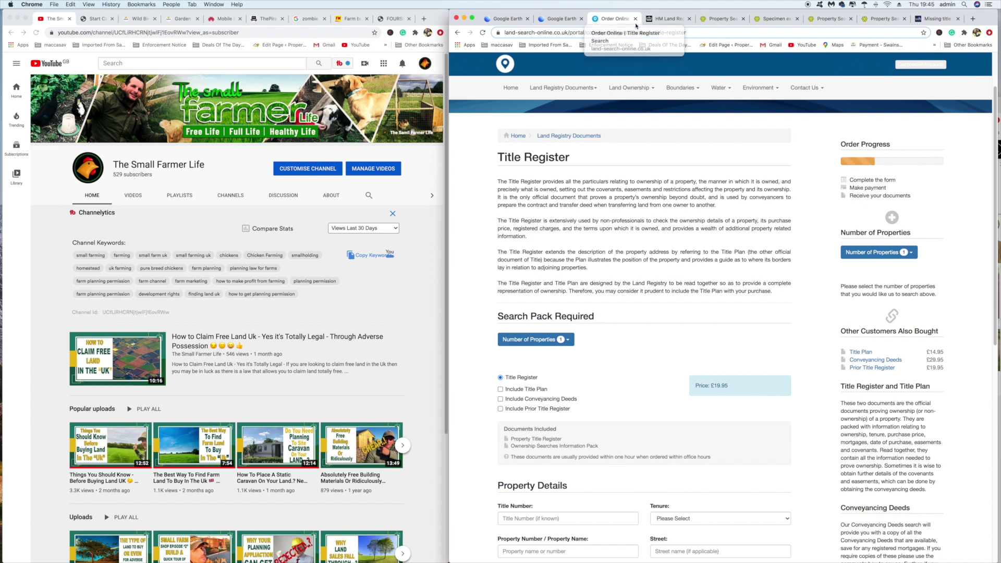
# Search Google for "title deeds" in a new tab
pyautogui.click(973, 18)
pyautogui.click(650, 176)
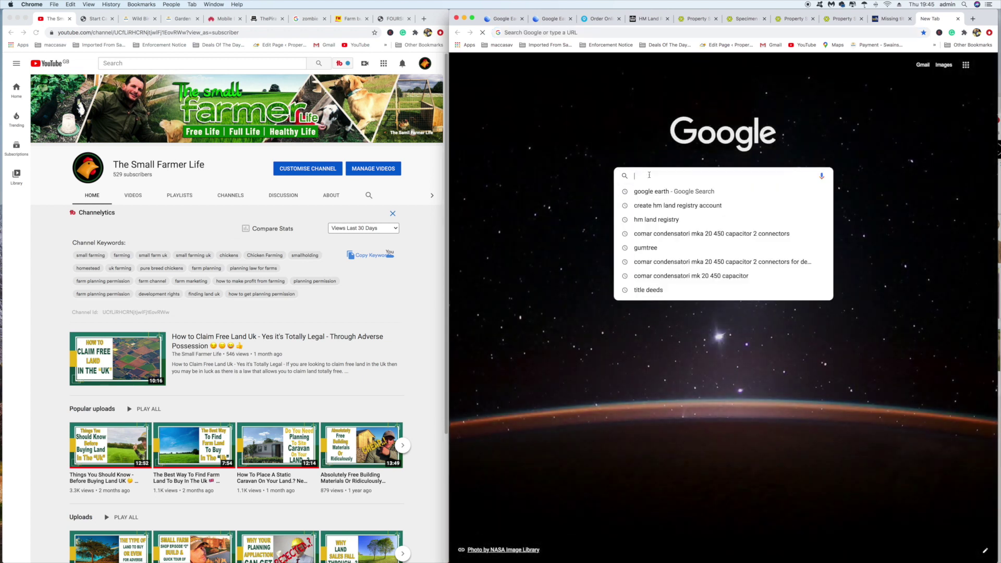
pyautogui.write('title deeds')
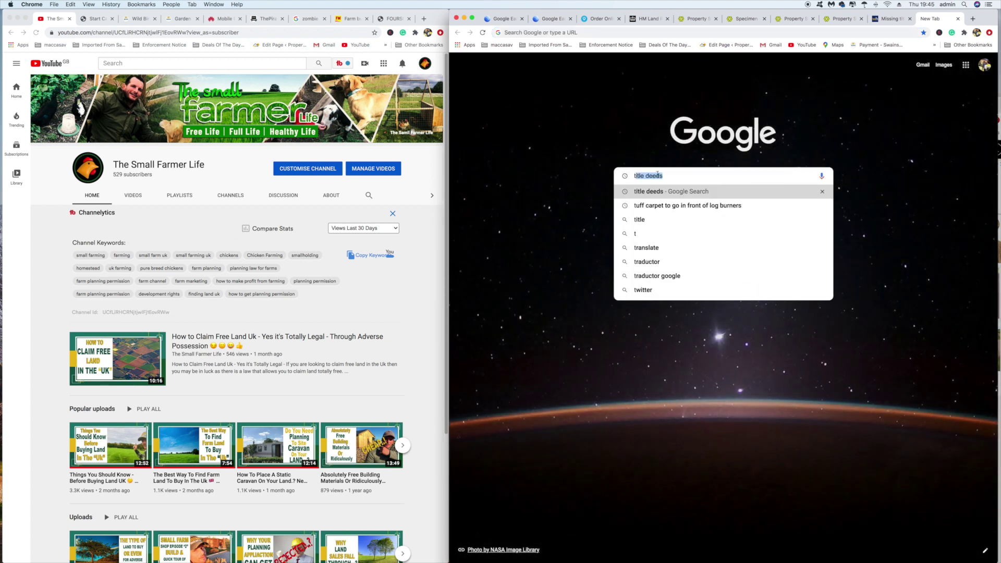
pyautogui.press('Return')
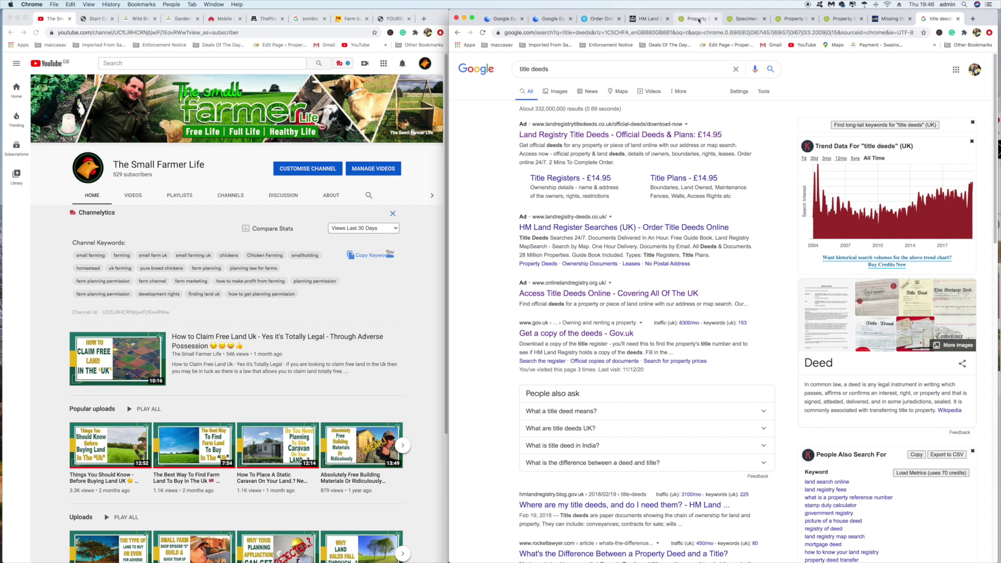
# In HM Land Registry's aerial land locator, turn on Find properties, place the 5 metre search circle just above the pond, and run the search
pyautogui.click(700, 20)
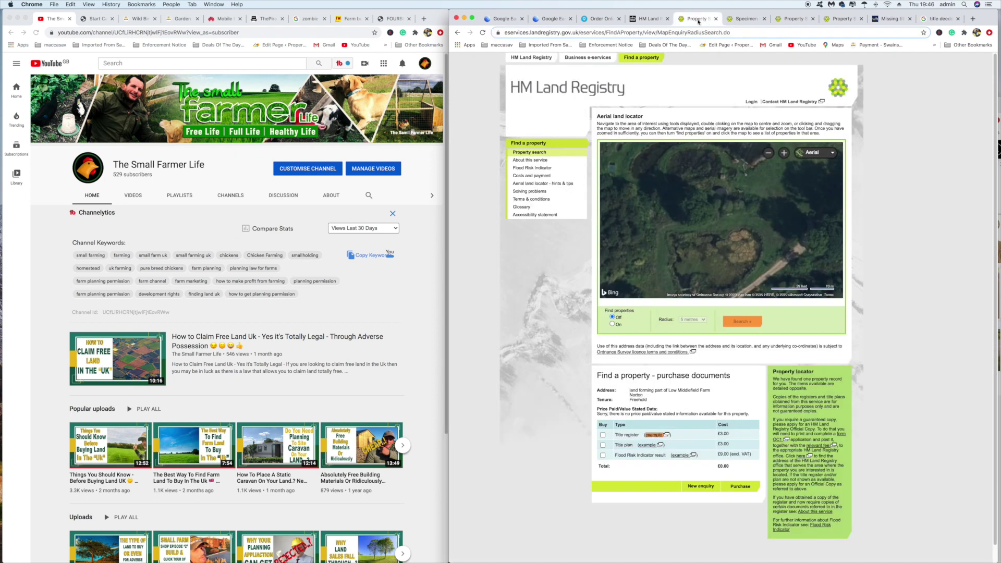
pyautogui.click(613, 325)
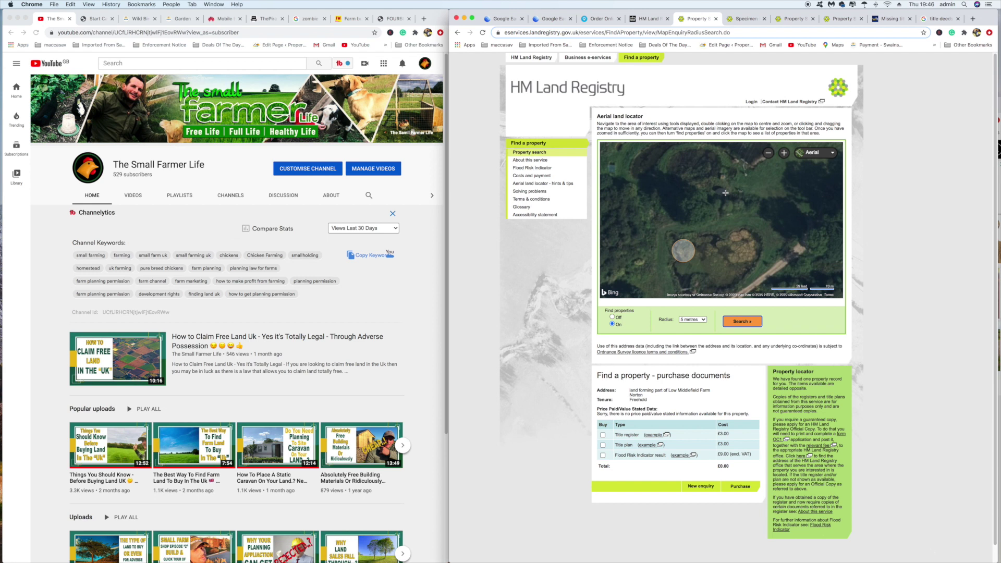
pyautogui.click(718, 216)
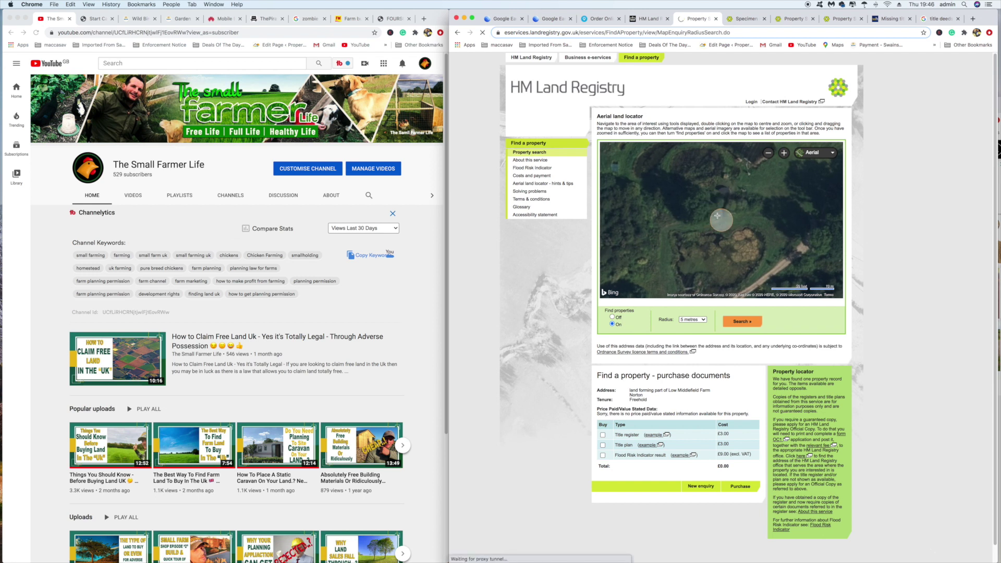
pyautogui.click(744, 323)
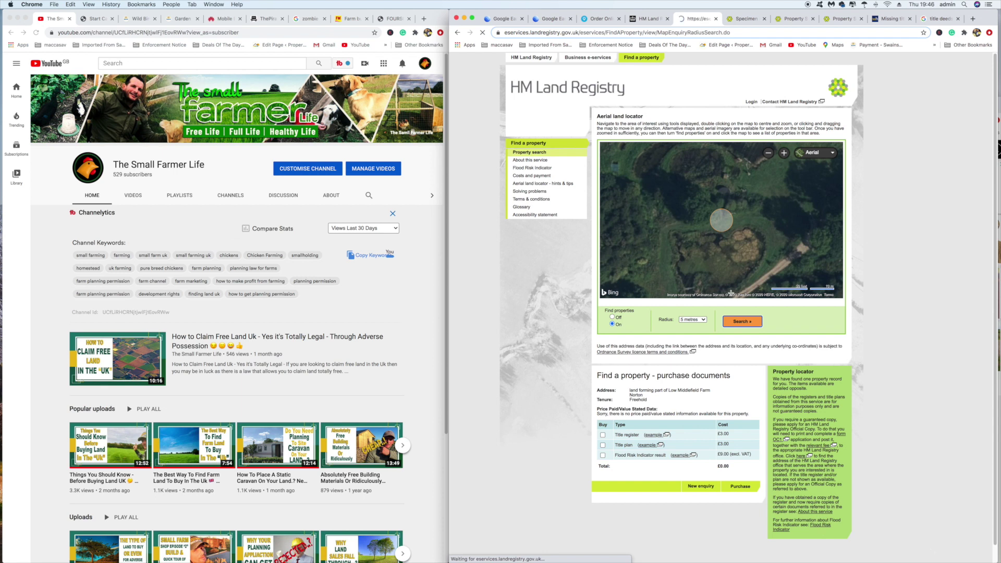